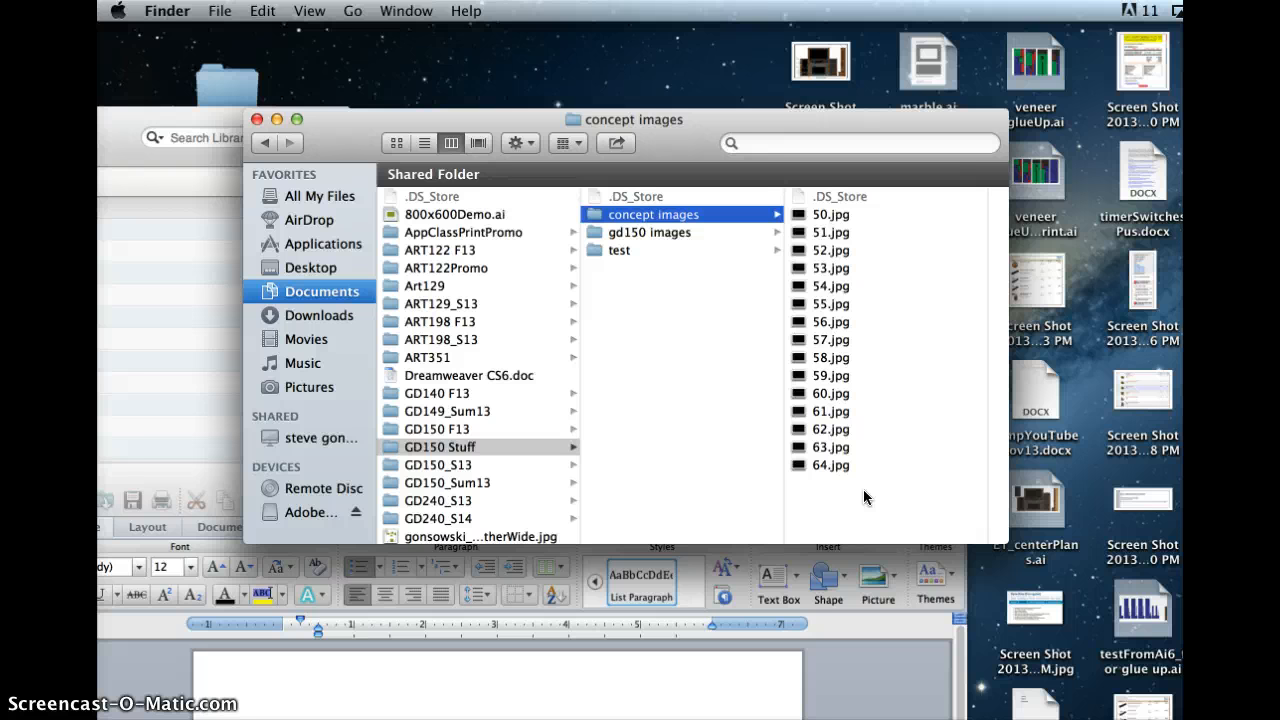
Step: Duplicate the concept images folder inside GD150 Stuff and reselect the original folder
right_click(656, 221)
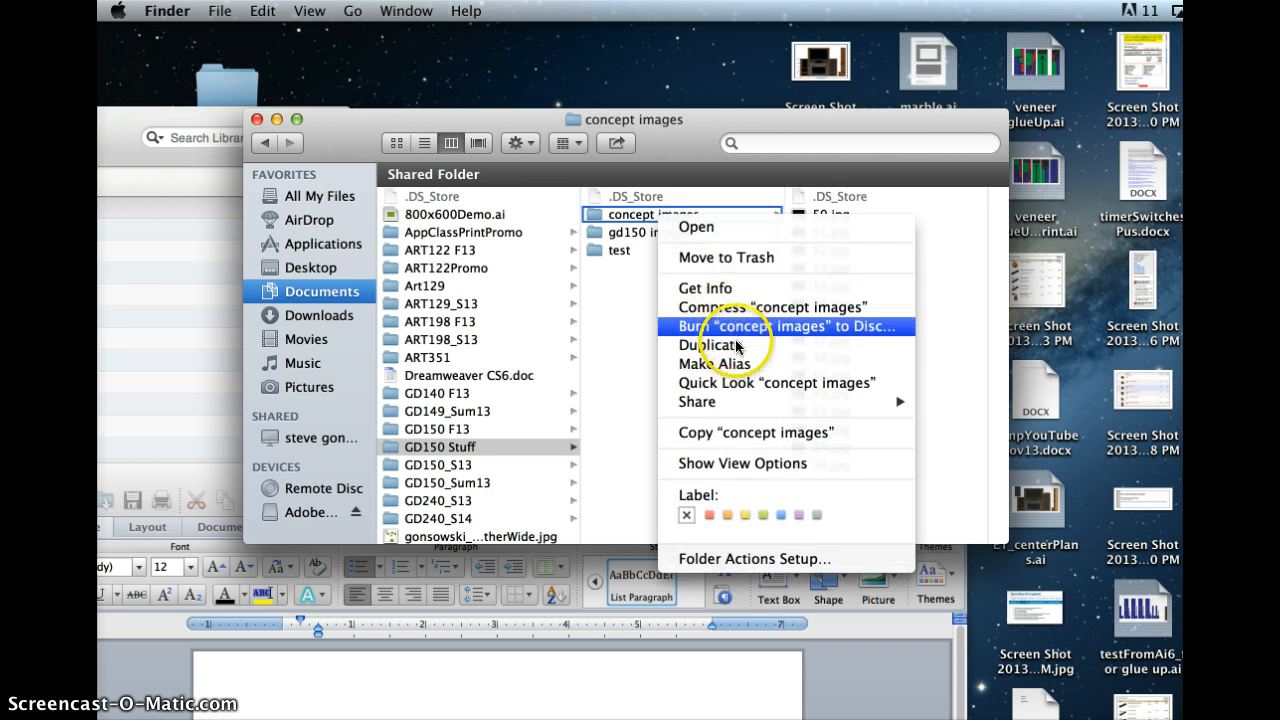
left_click(705, 344)
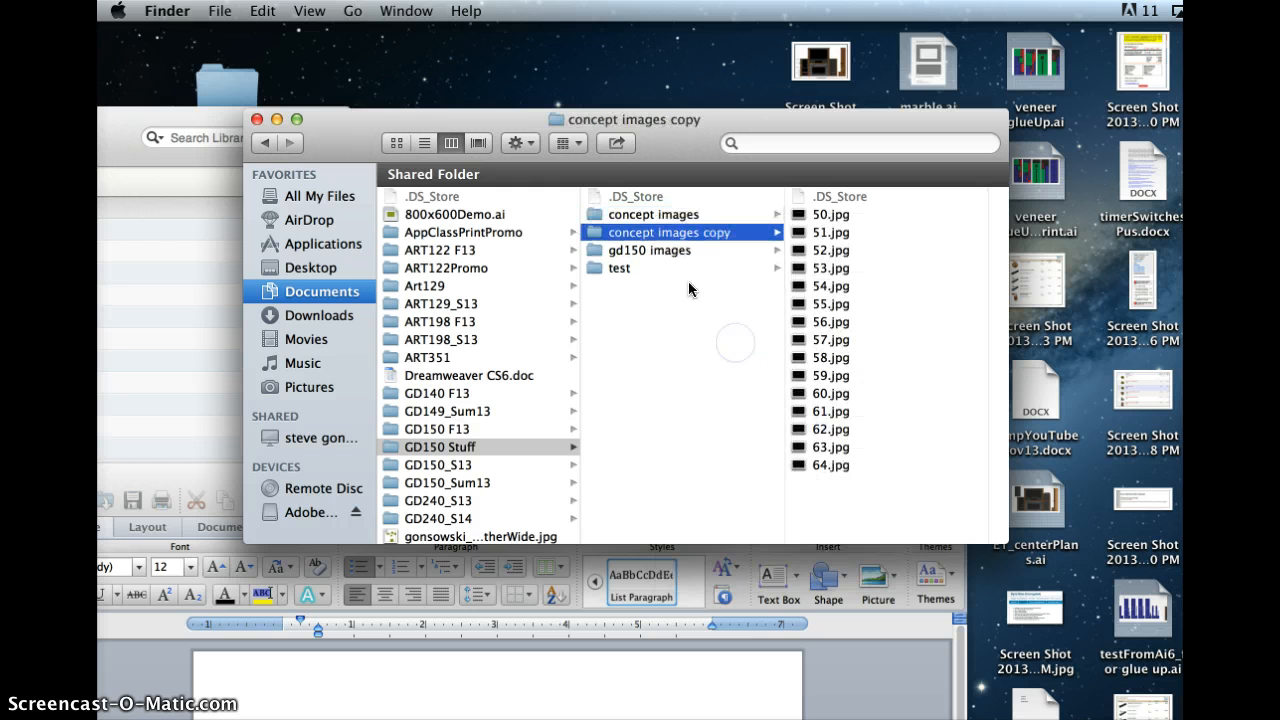
left_click(667, 217)
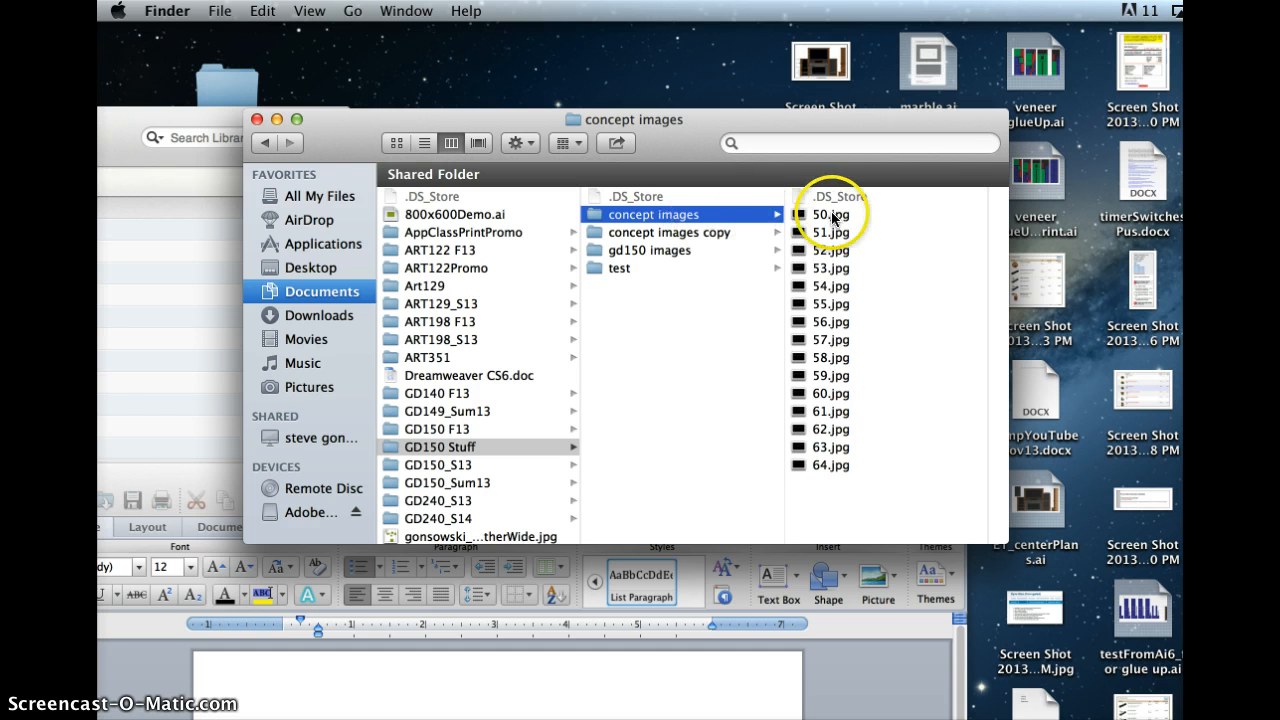
Step: Create a new folder named "redded" inside the concept images folder
right_click(832, 489)
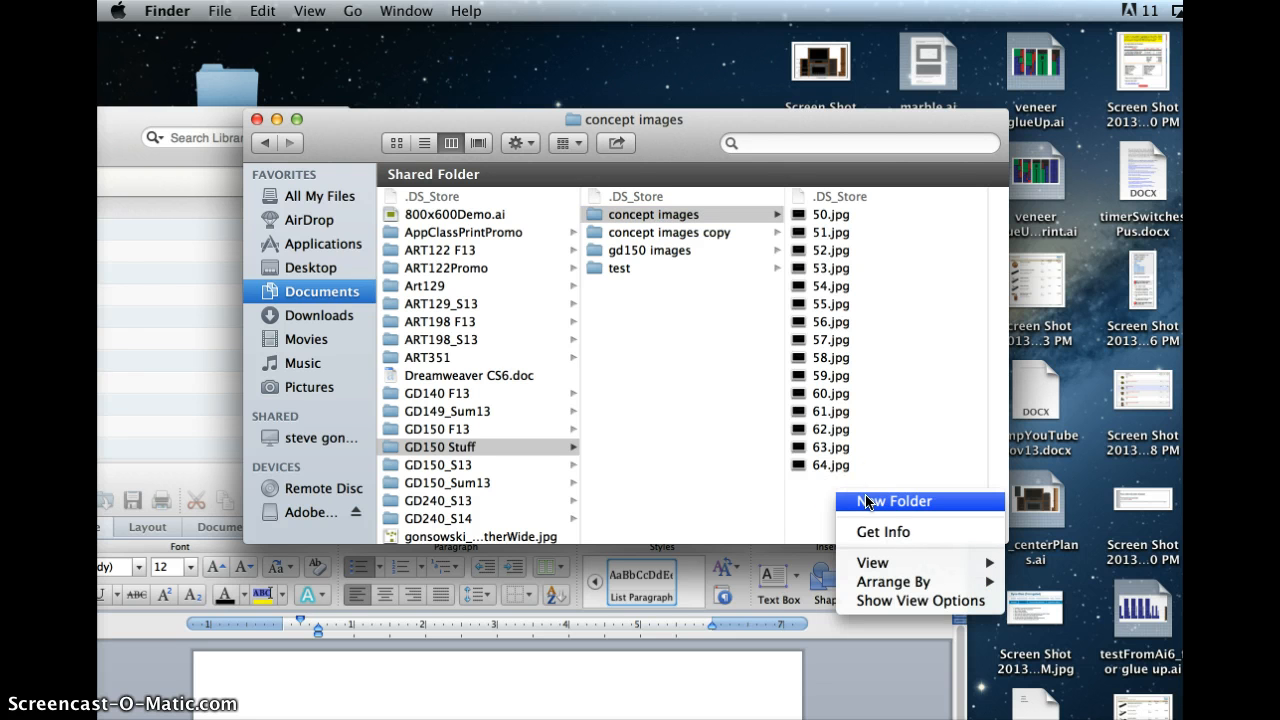
left_click(871, 502)
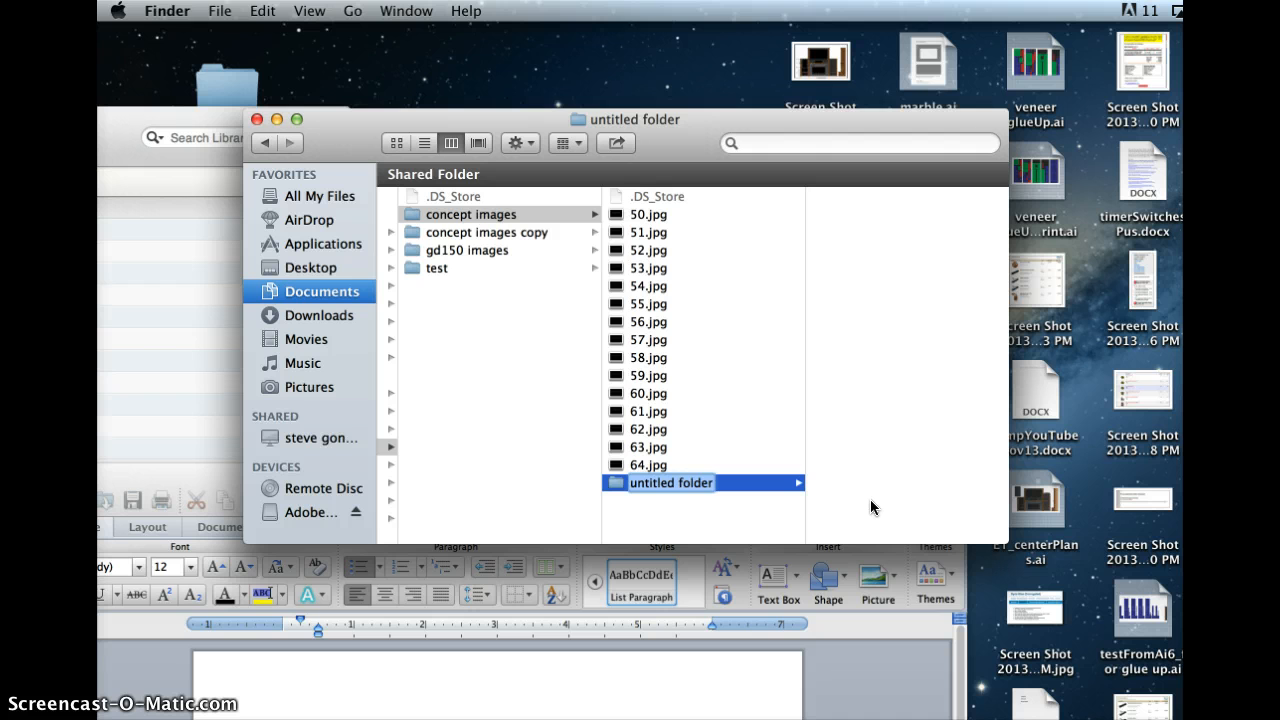
type("redd")
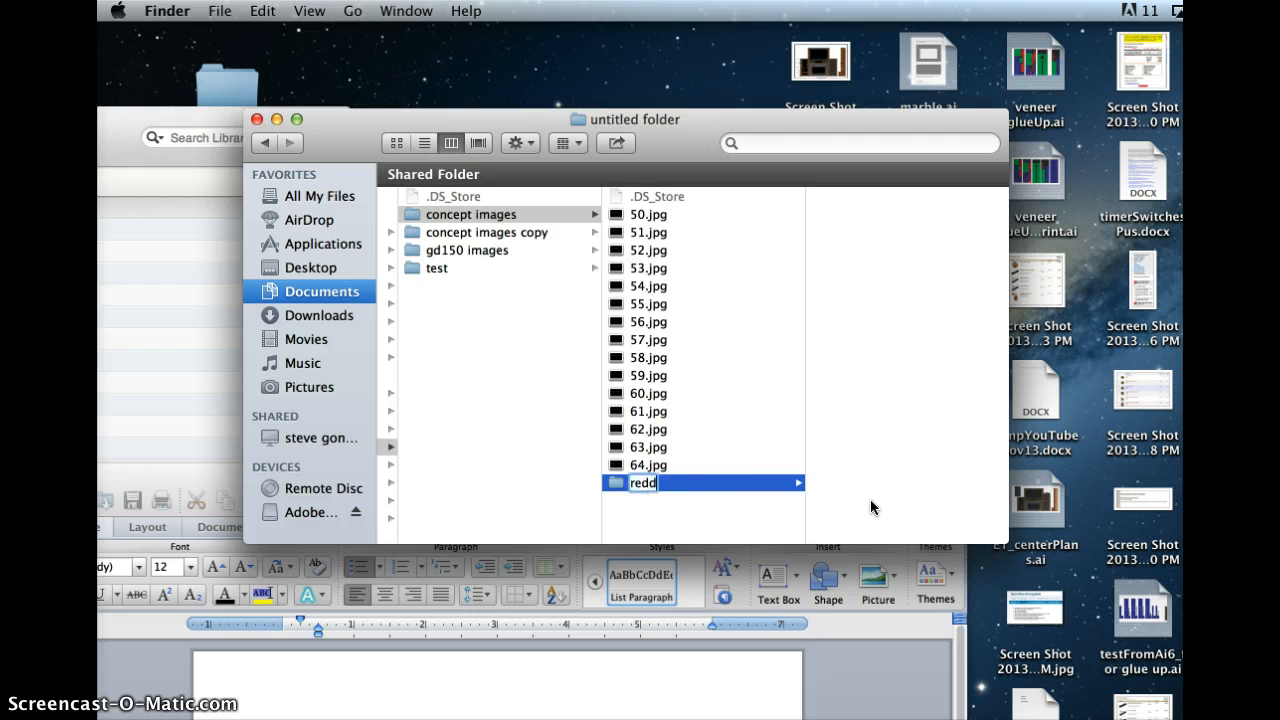
type("ed")
left_click(748, 514)
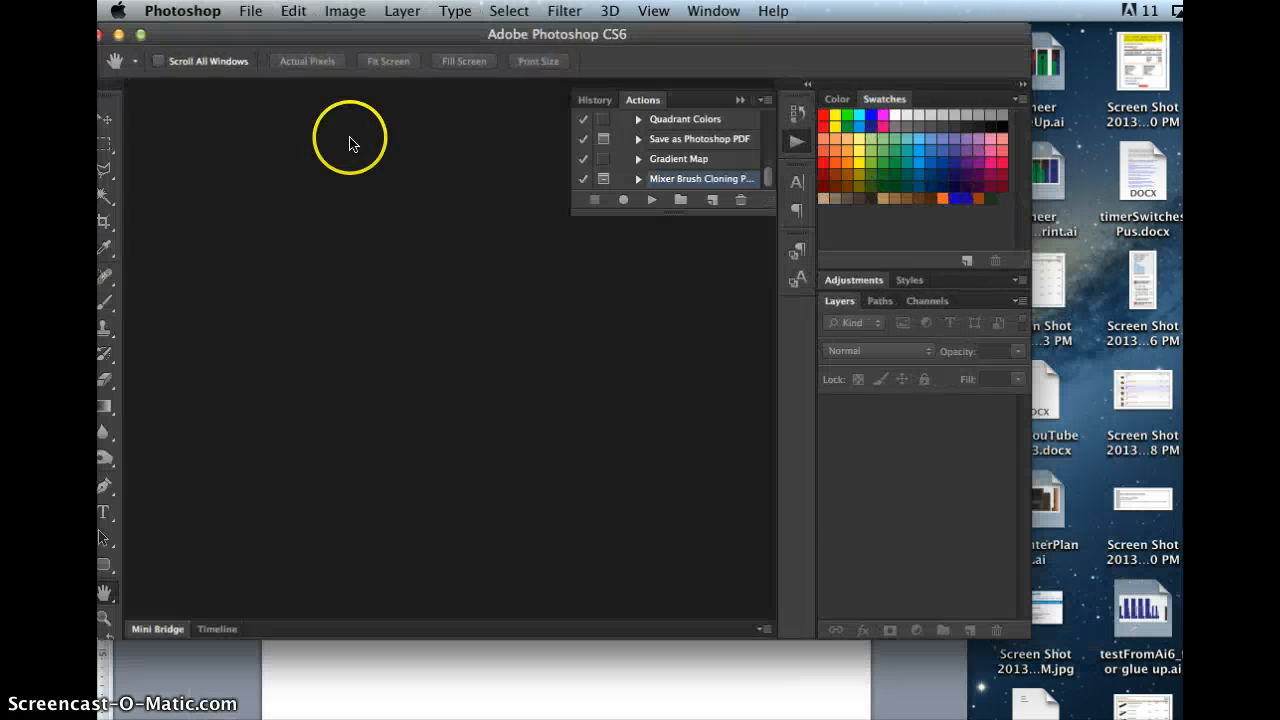
Step: Switch to Photoshop and open 50.jpg from the concept images folder
left_click(246, 12)
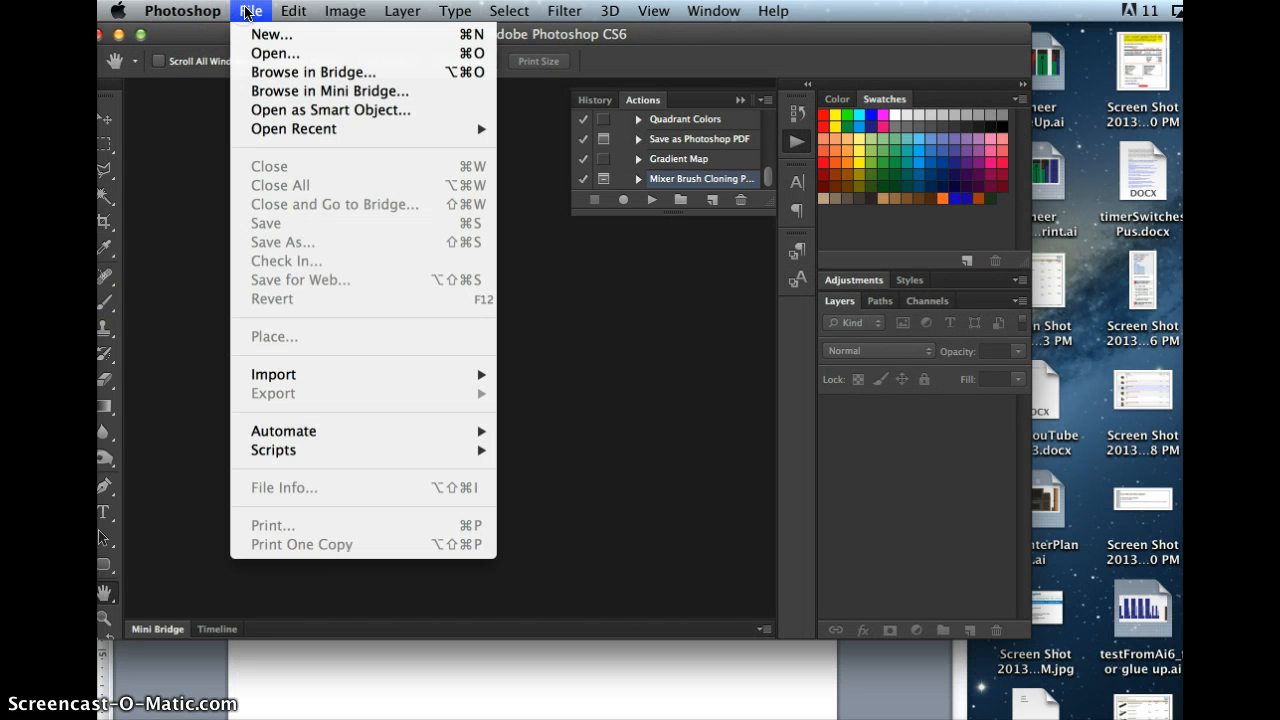
left_click(268, 54)
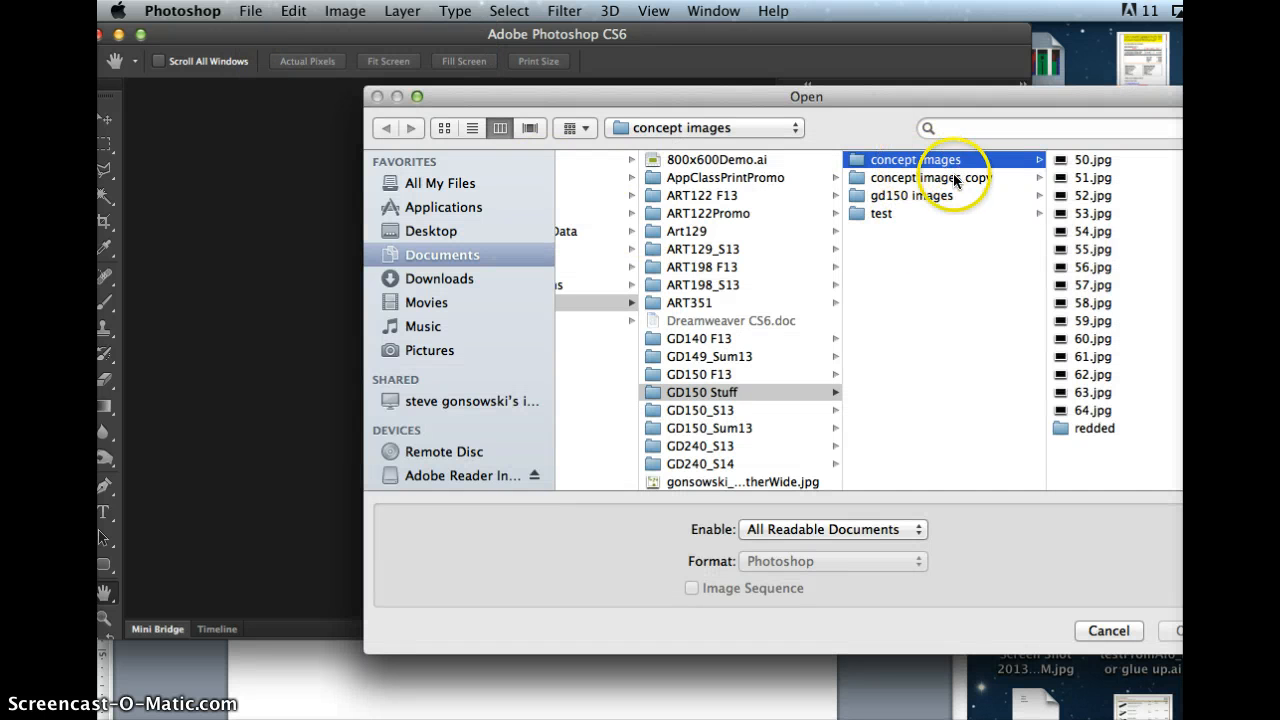
left_click(1090, 161)
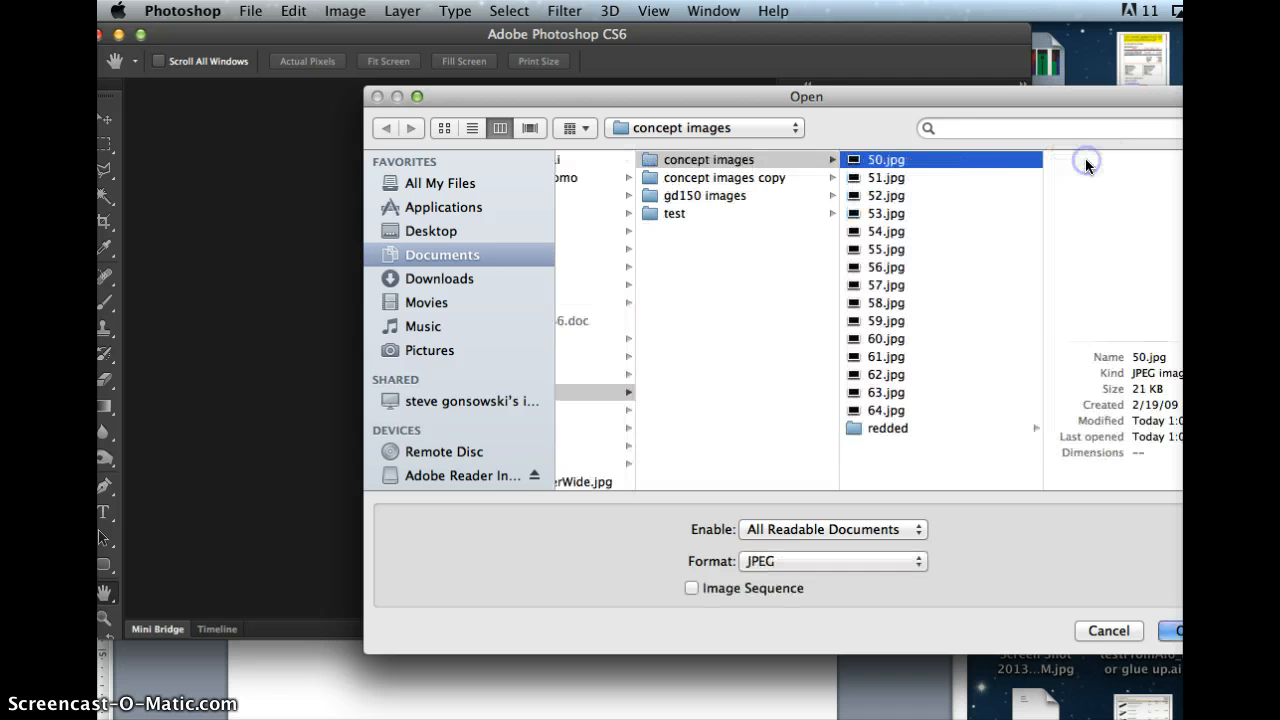
key("Return")
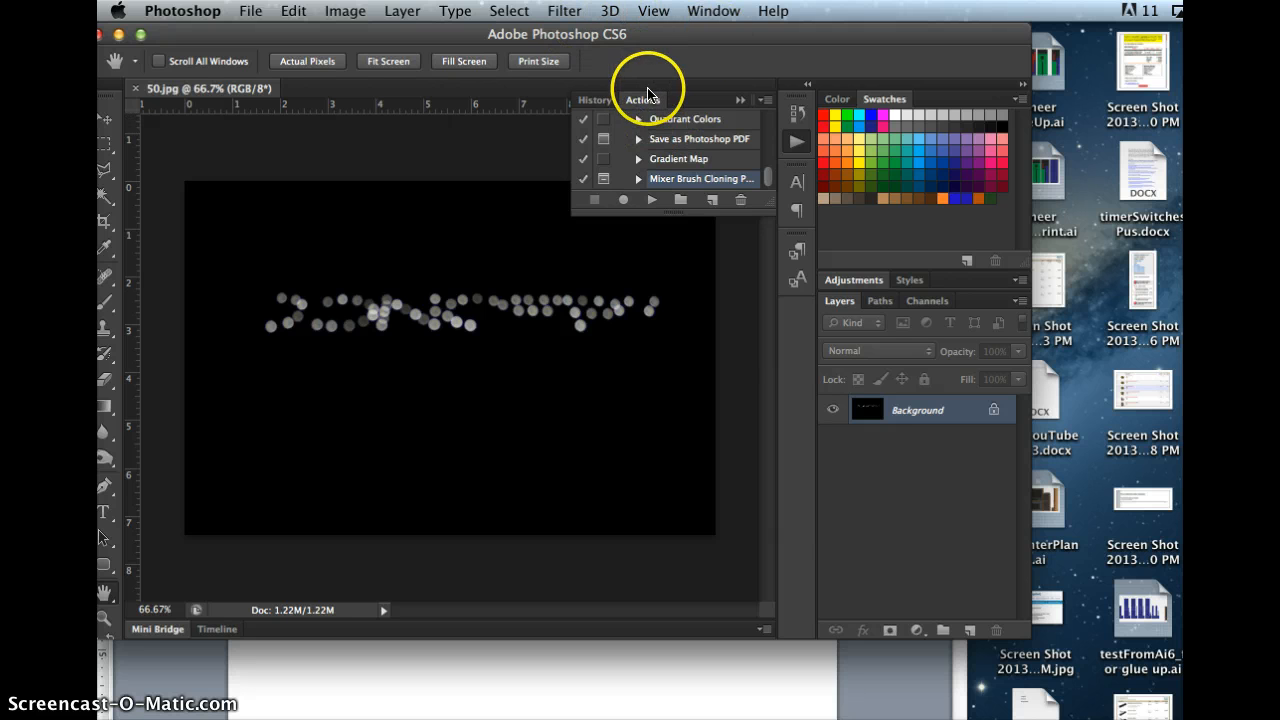
left_click(709, 13)
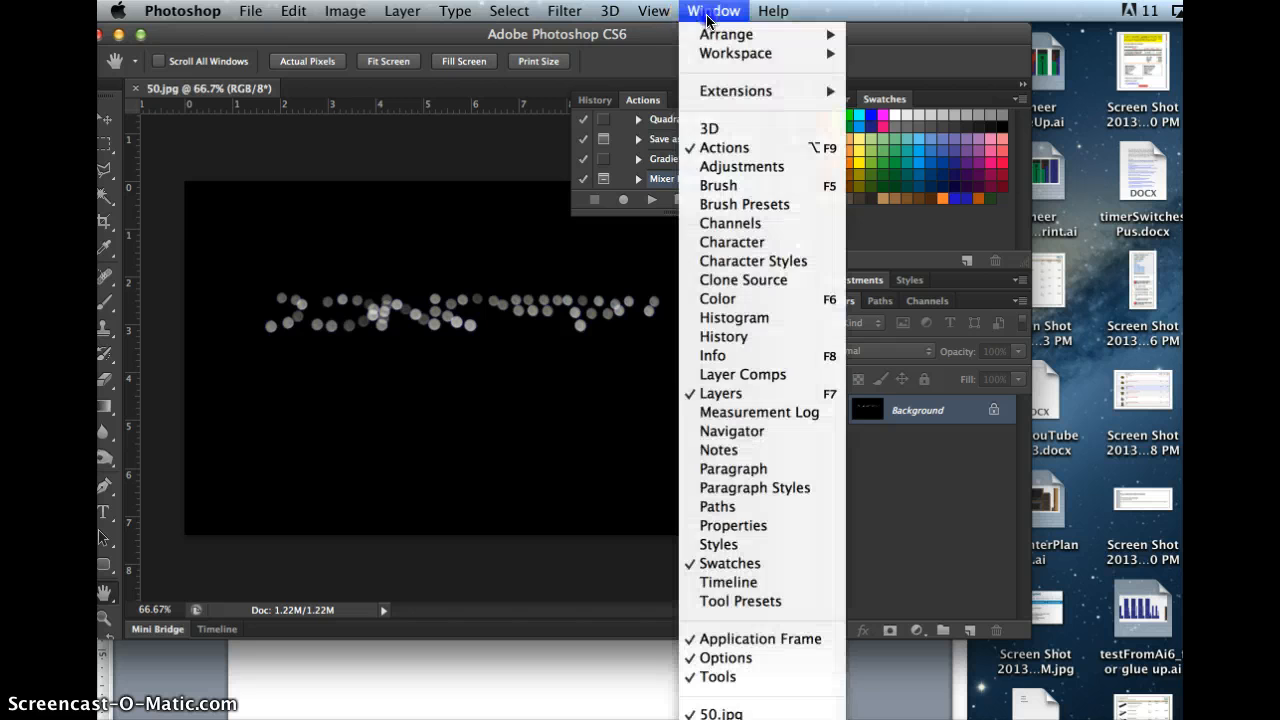
left_click(727, 147)
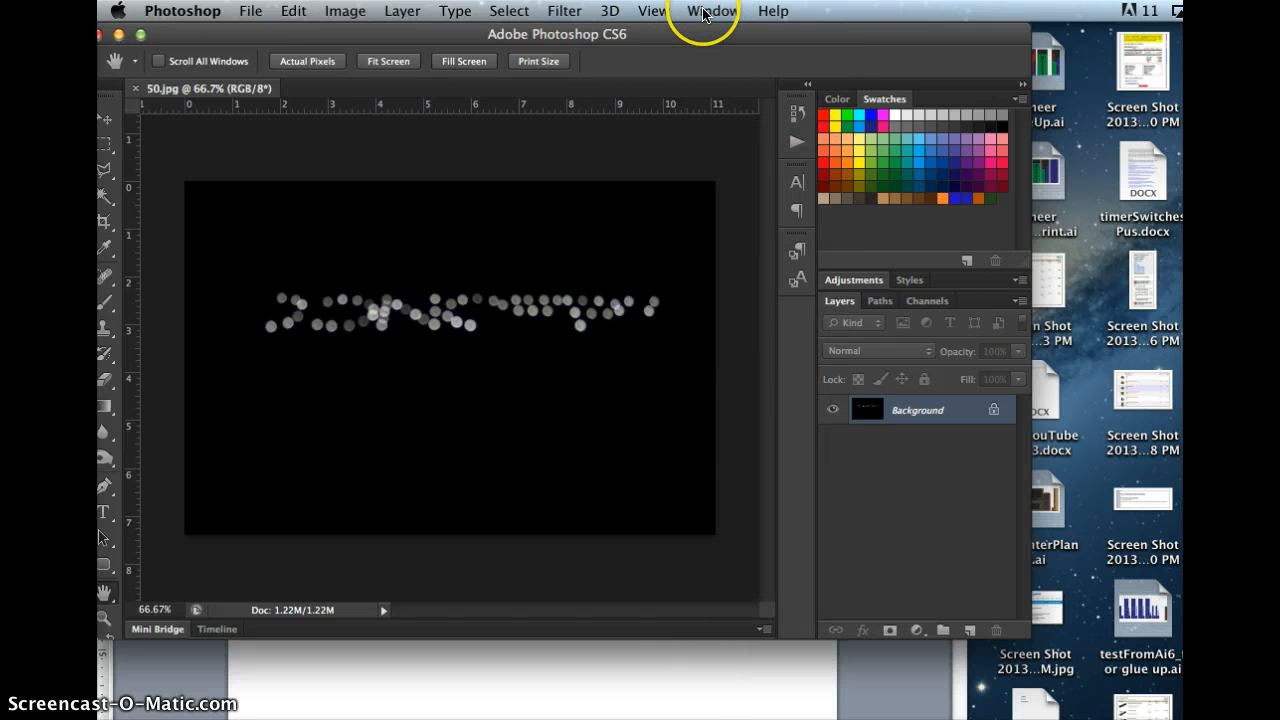
left_click(705, 11)
left_click(724, 147)
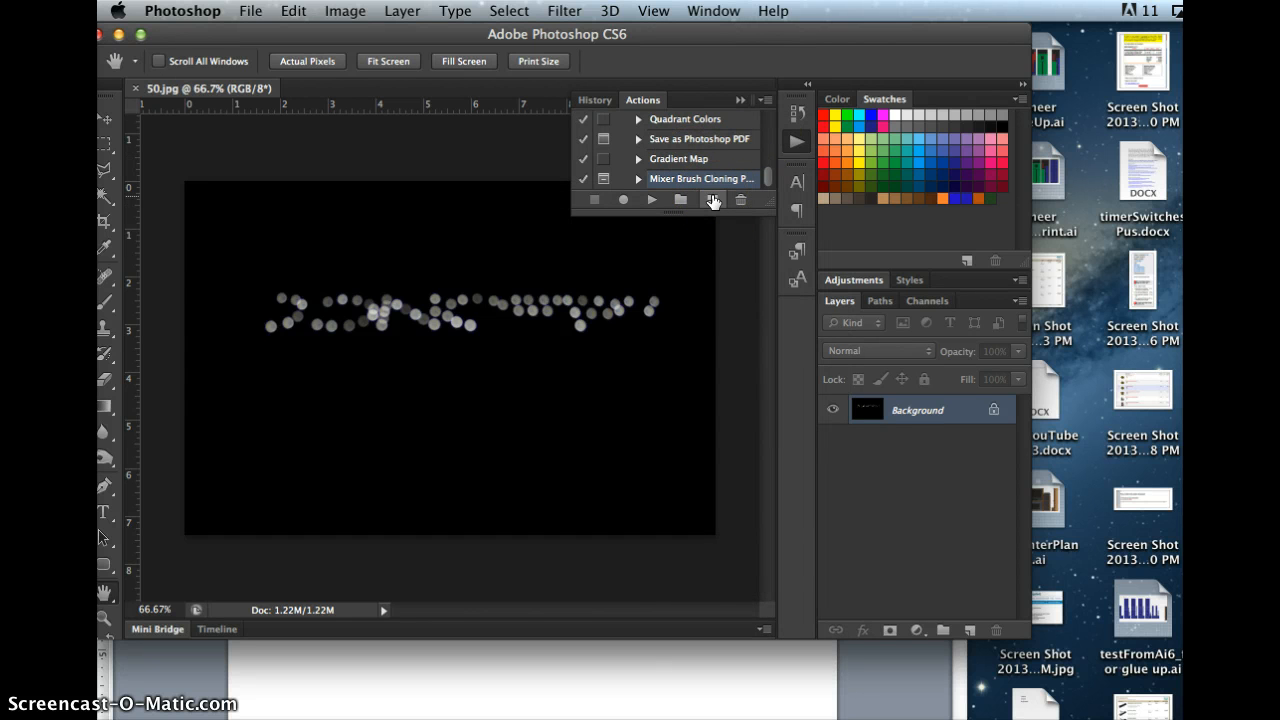
Step: Create a new action named "redded" in the Default Actions set and start recording it
left_click(712, 200)
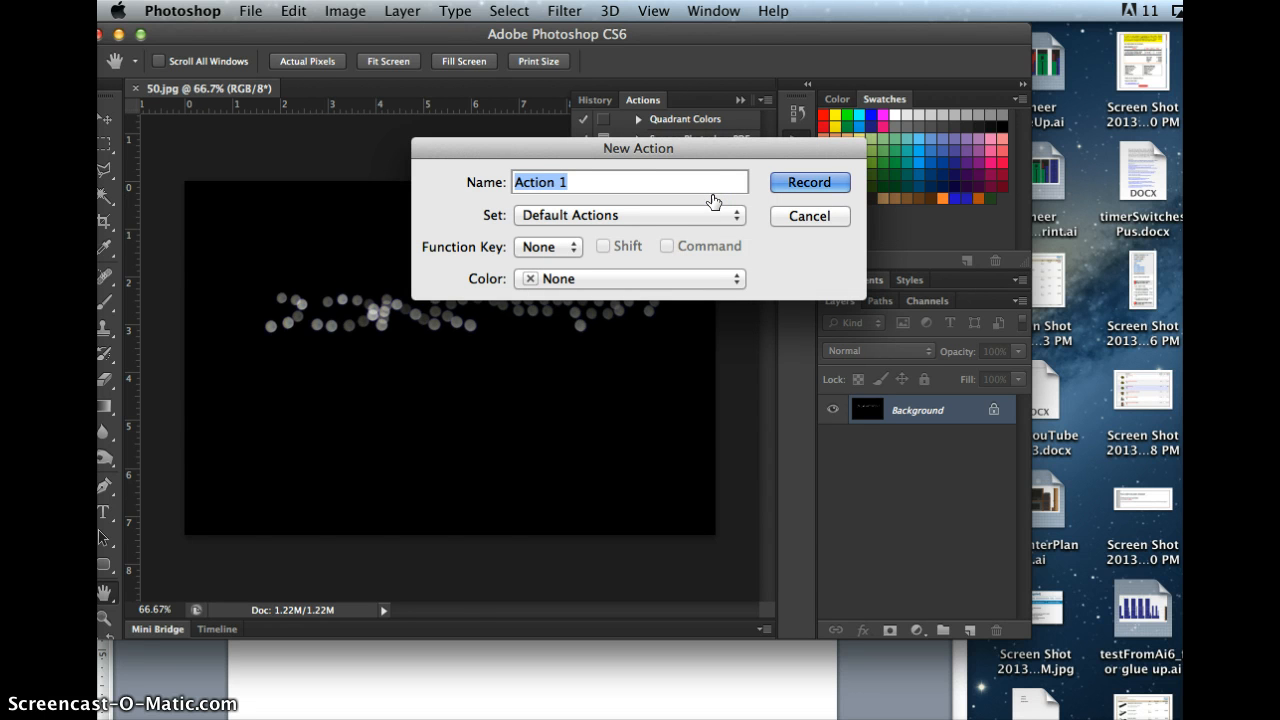
type("redded")
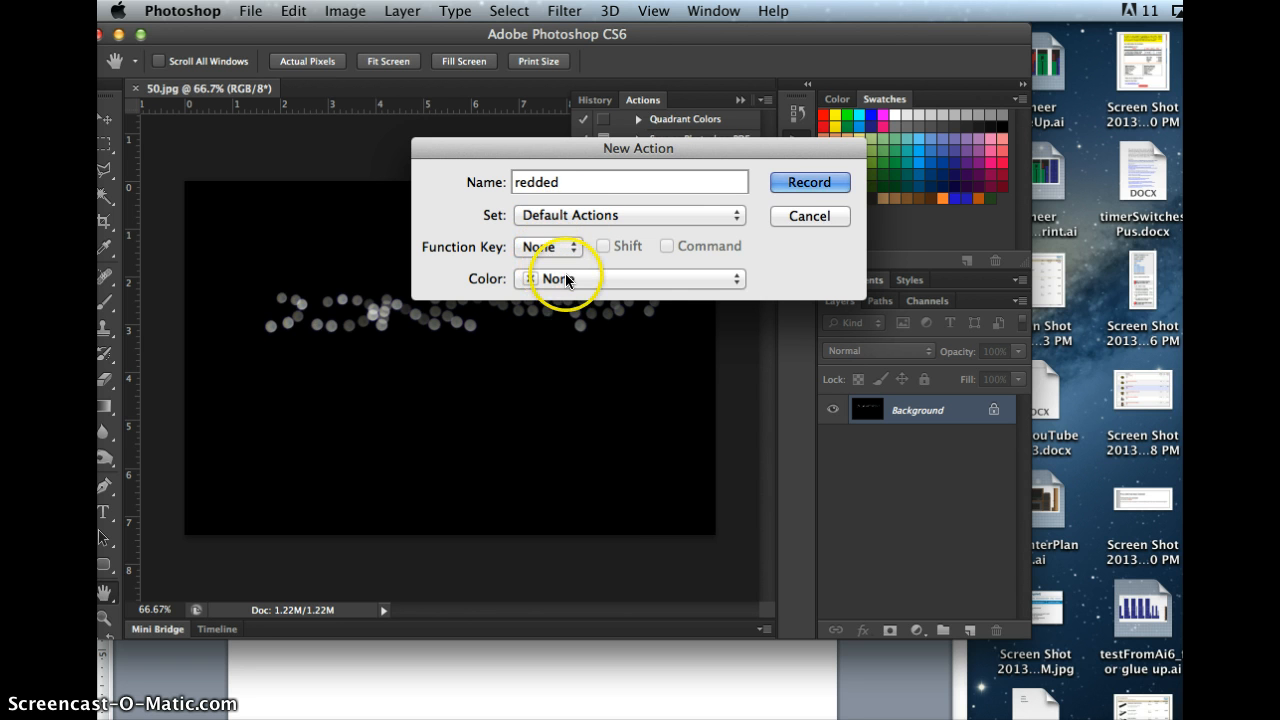
left_click(810, 182)
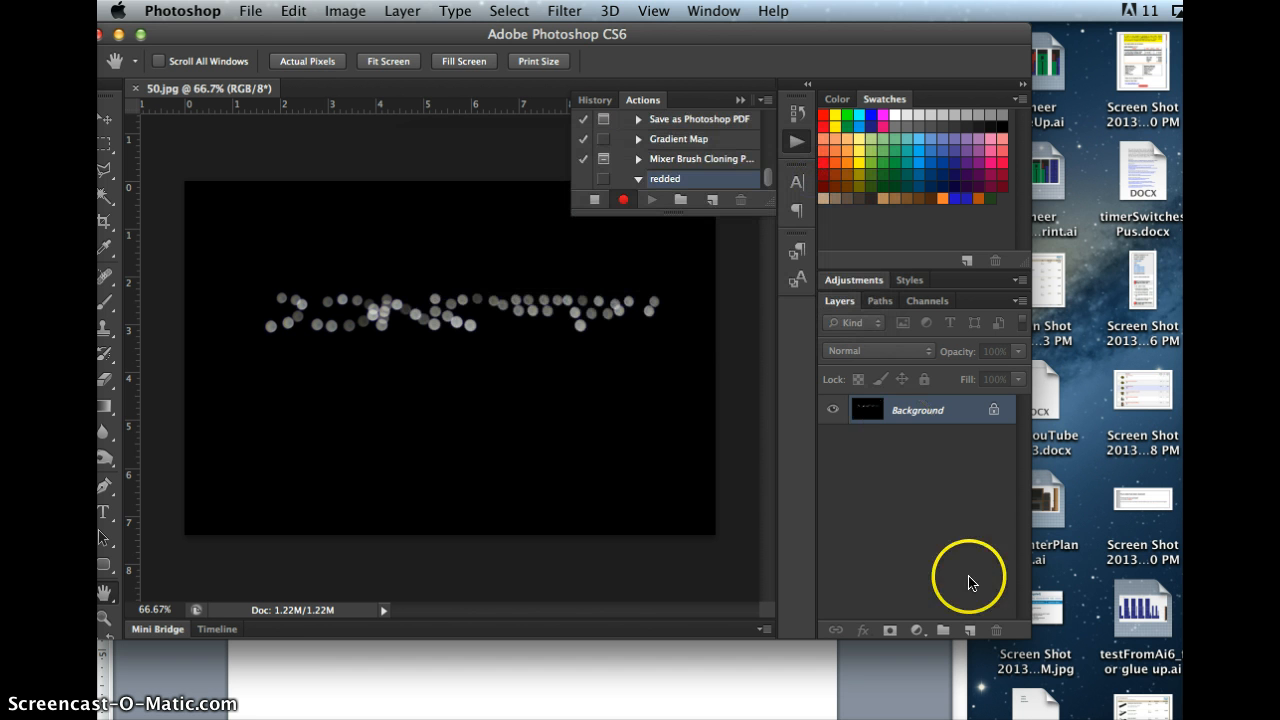
Step: Add a Solid Color fill layer in bright red above the Background layer
left_click(921, 630)
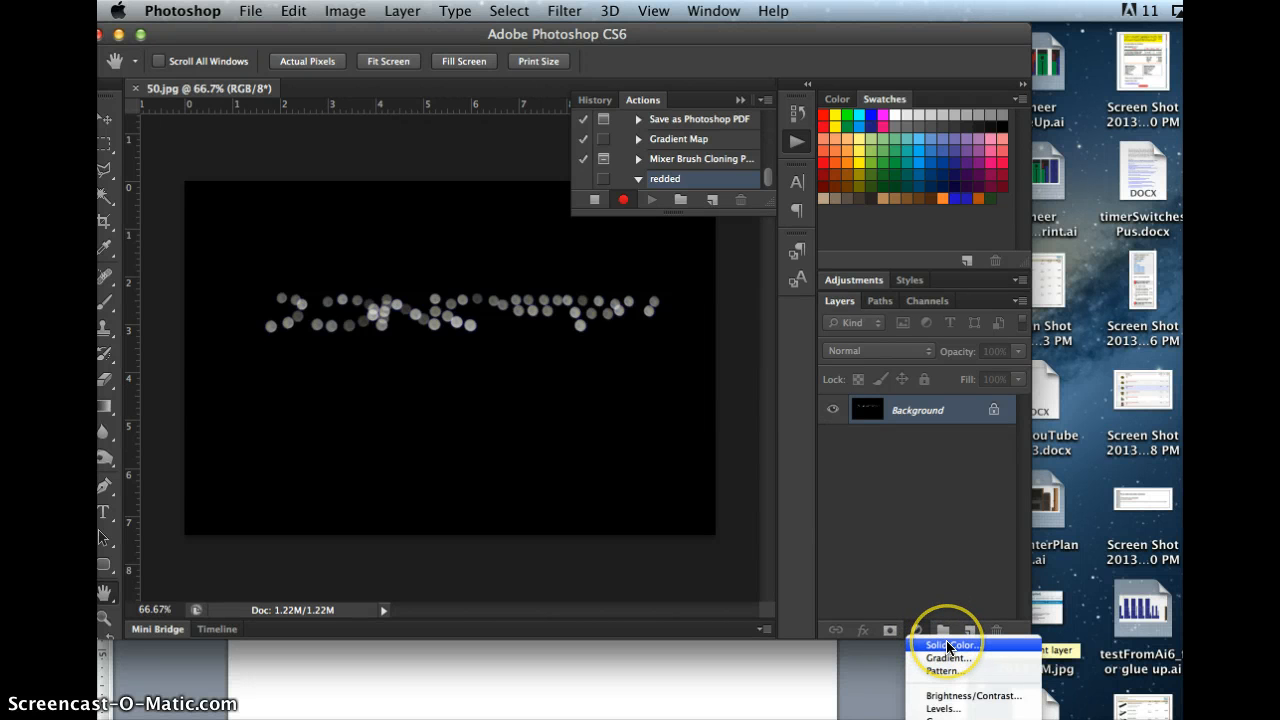
left_click(948, 647)
left_click_drag(1108, 234, 1122, 224)
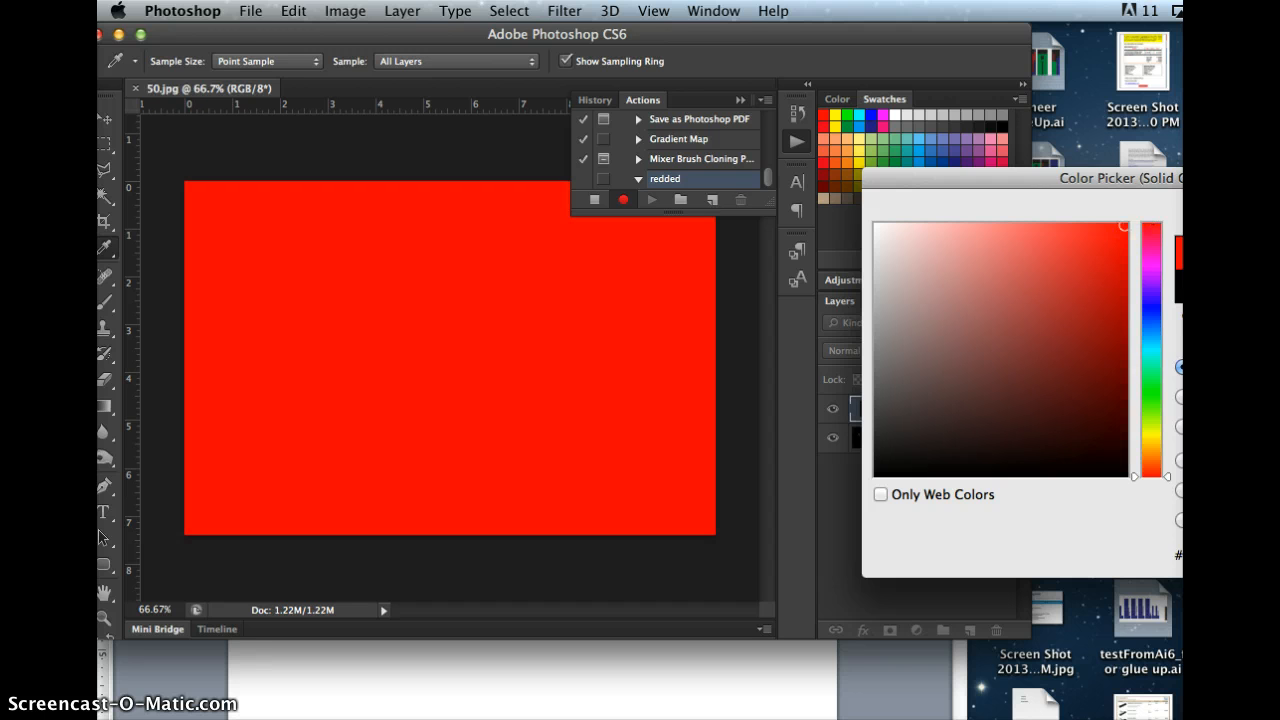
key("Return")
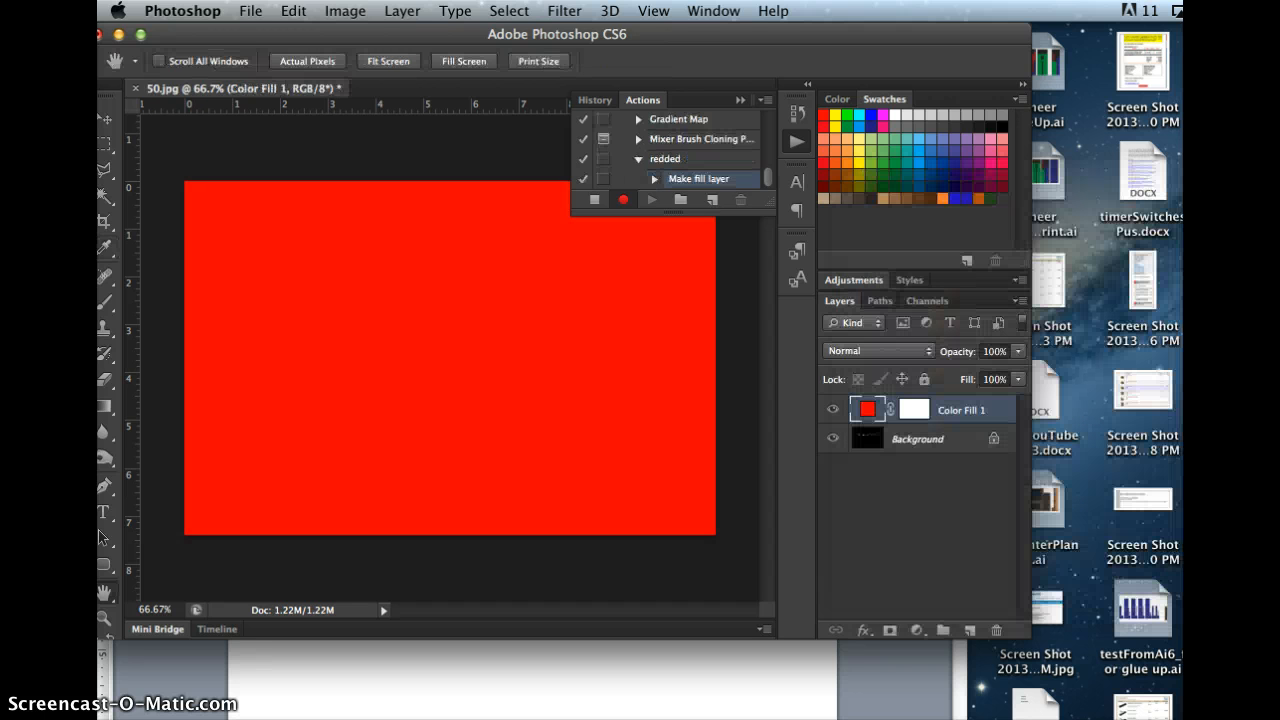
Step: Lower the red fill layer's opacity to 23%
left_click(1018, 351)
left_click_drag(996, 373, 940, 374)
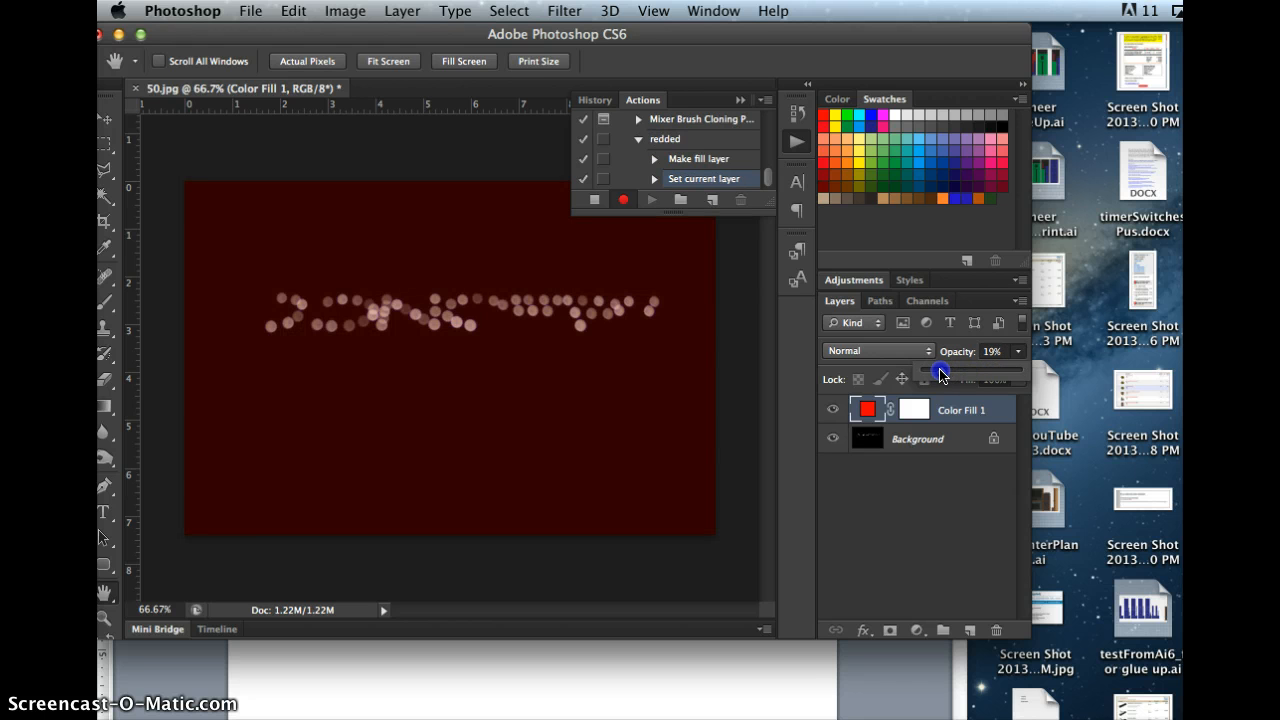
left_click(925, 522)
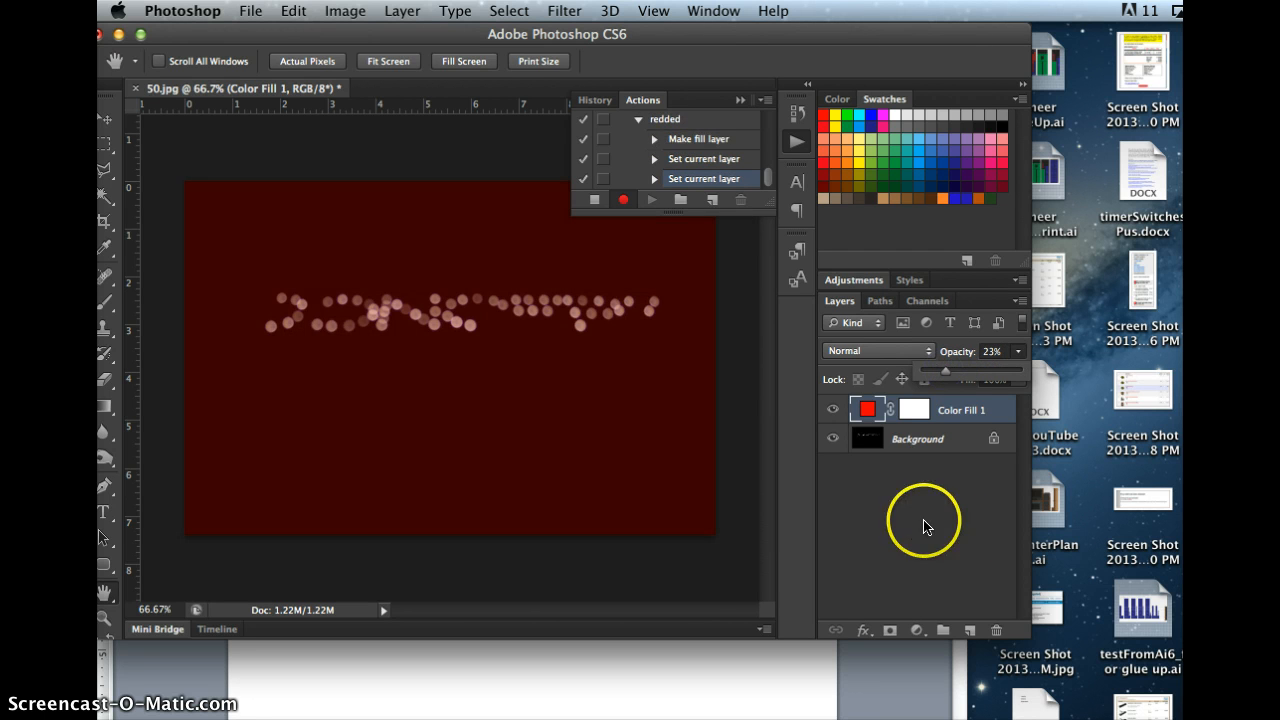
Step: Flatten the image so the red fill merges into the Background layer
left_click(957, 415)
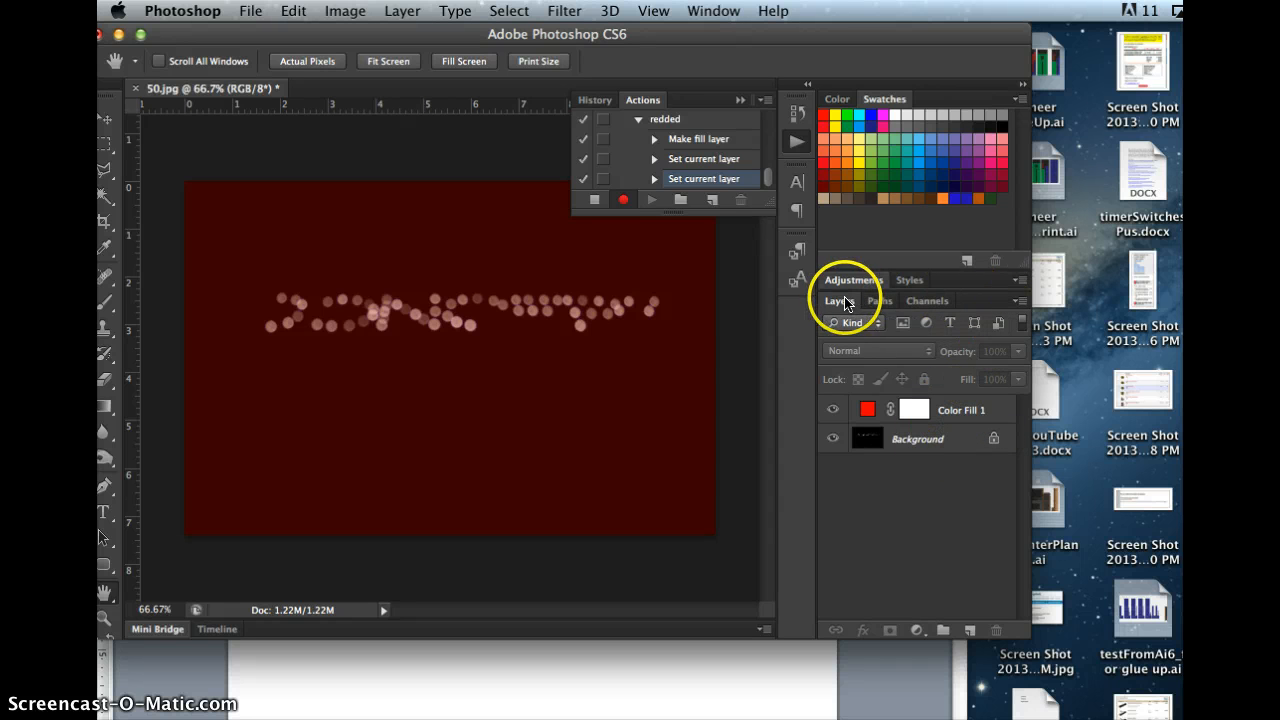
left_click(1018, 302)
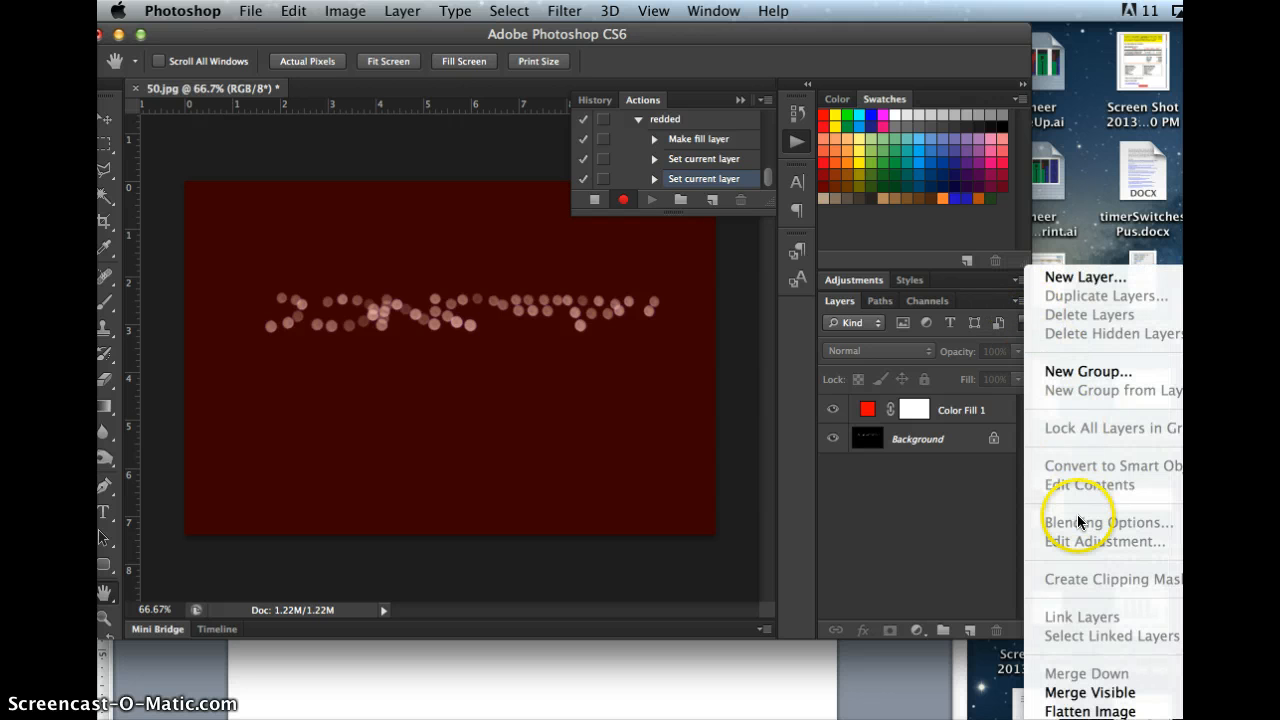
left_click(1079, 712)
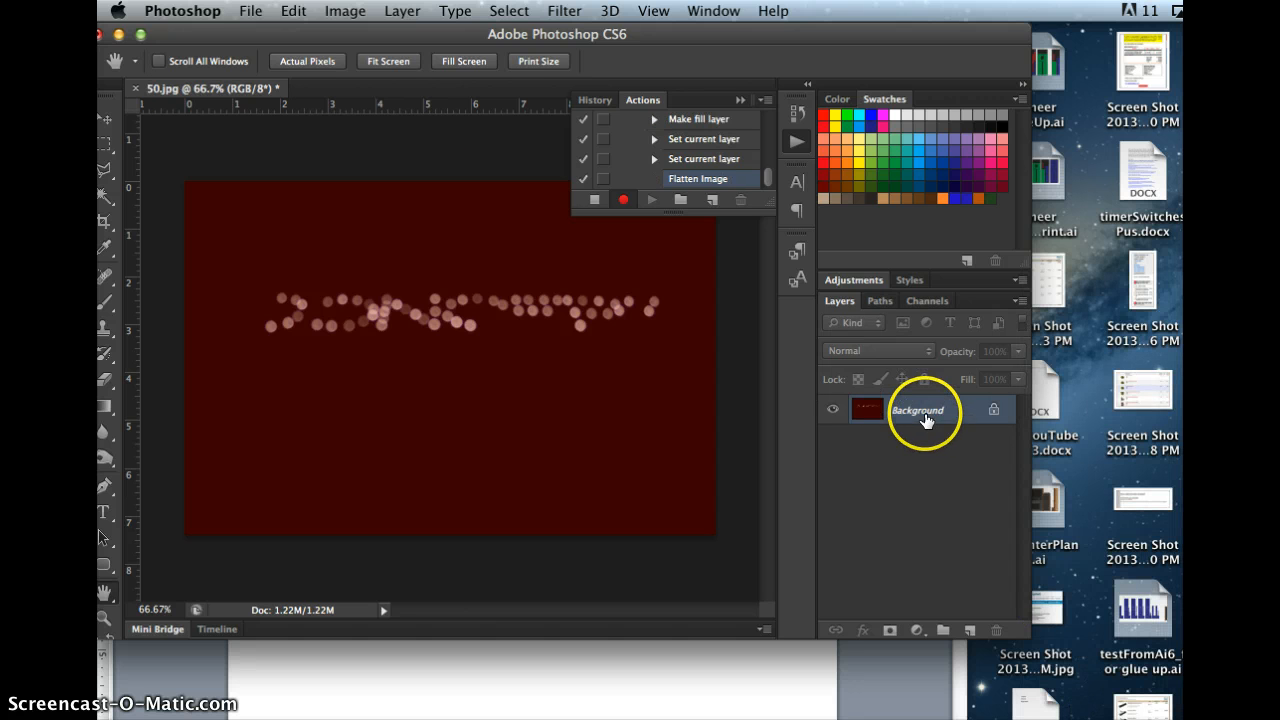
Step: Save the image as 50.jpg in the redded folder, in JPEG format with quality 12 (Maximum) and Baseline ("Standard")
left_click(252, 12)
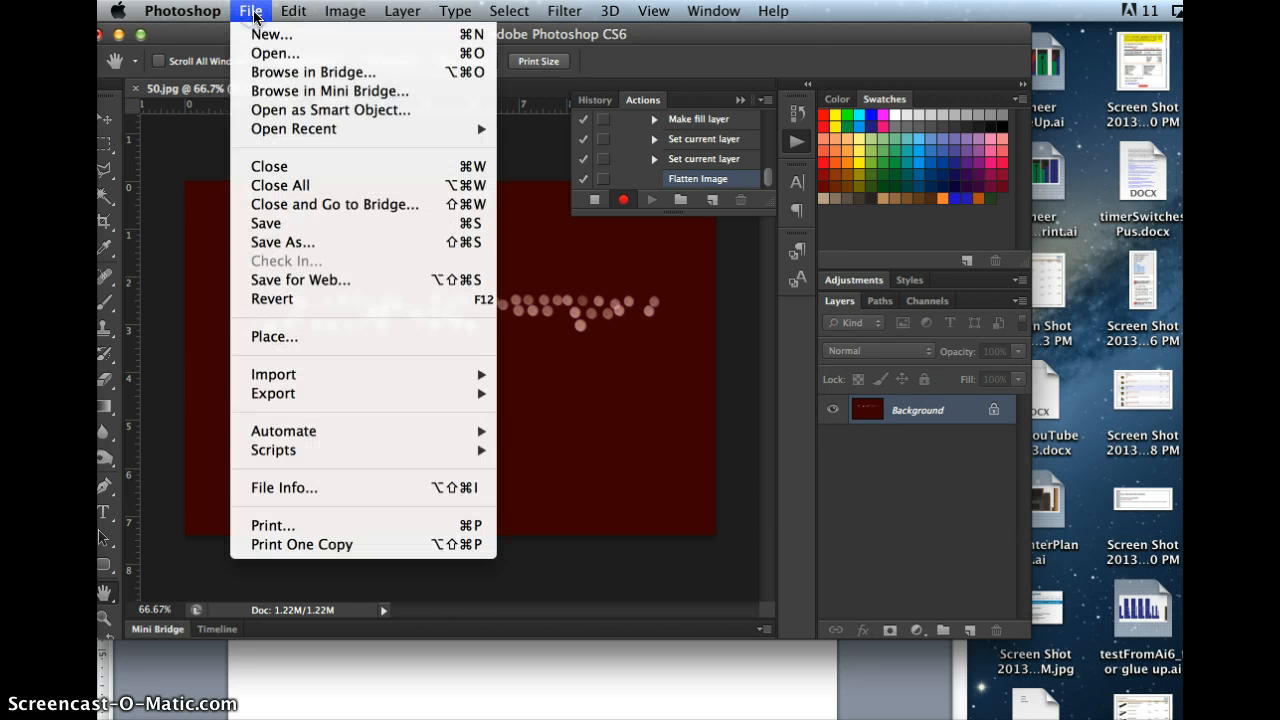
left_click(282, 244)
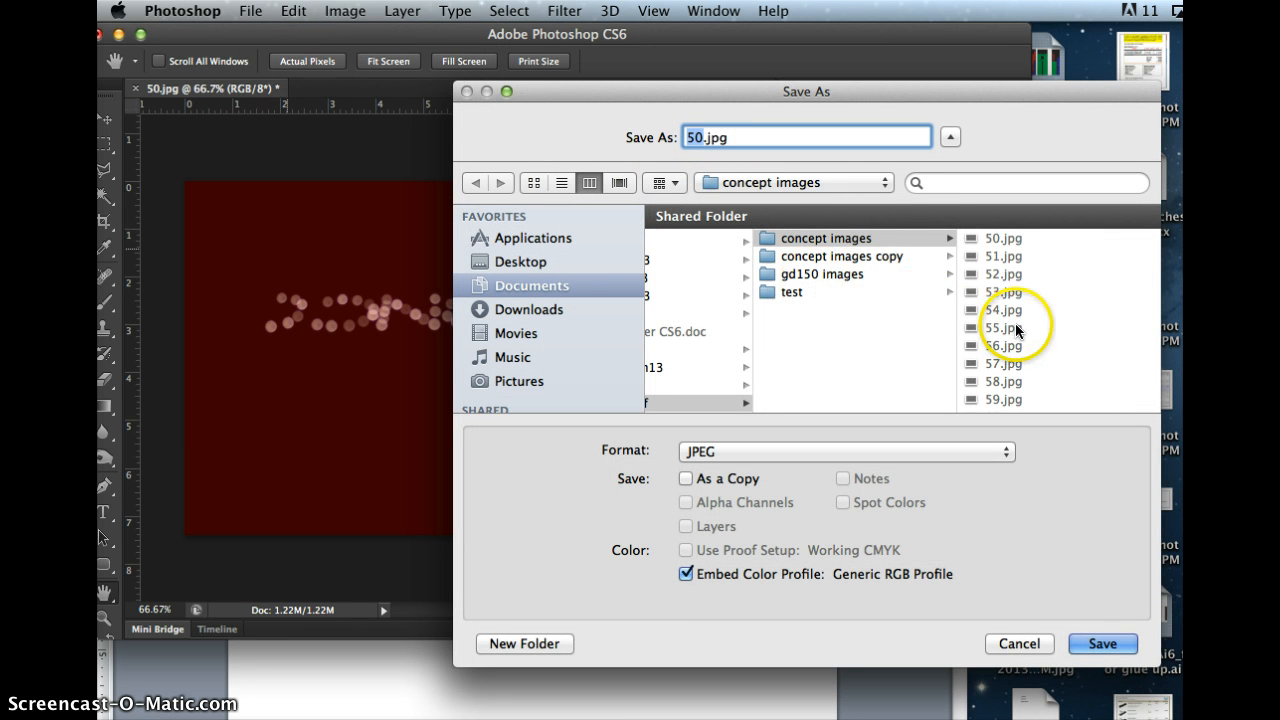
scroll(1016, 328, "down", 5)
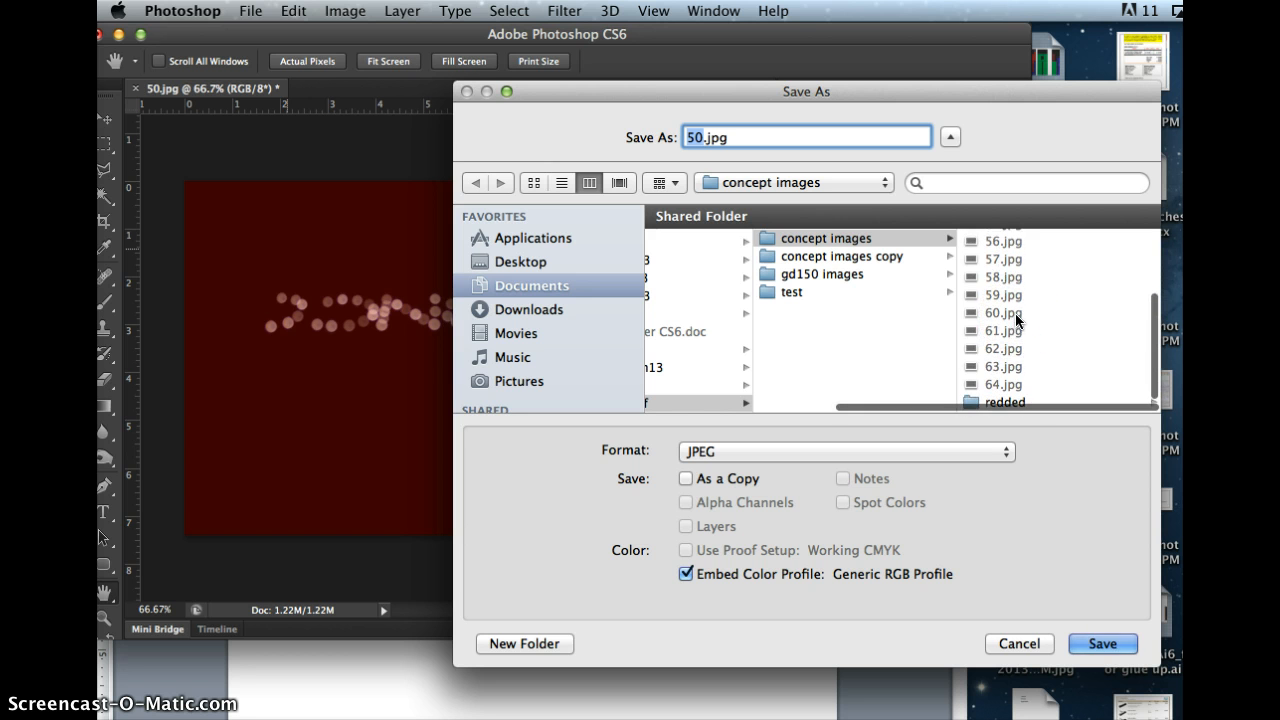
left_click(1000, 404)
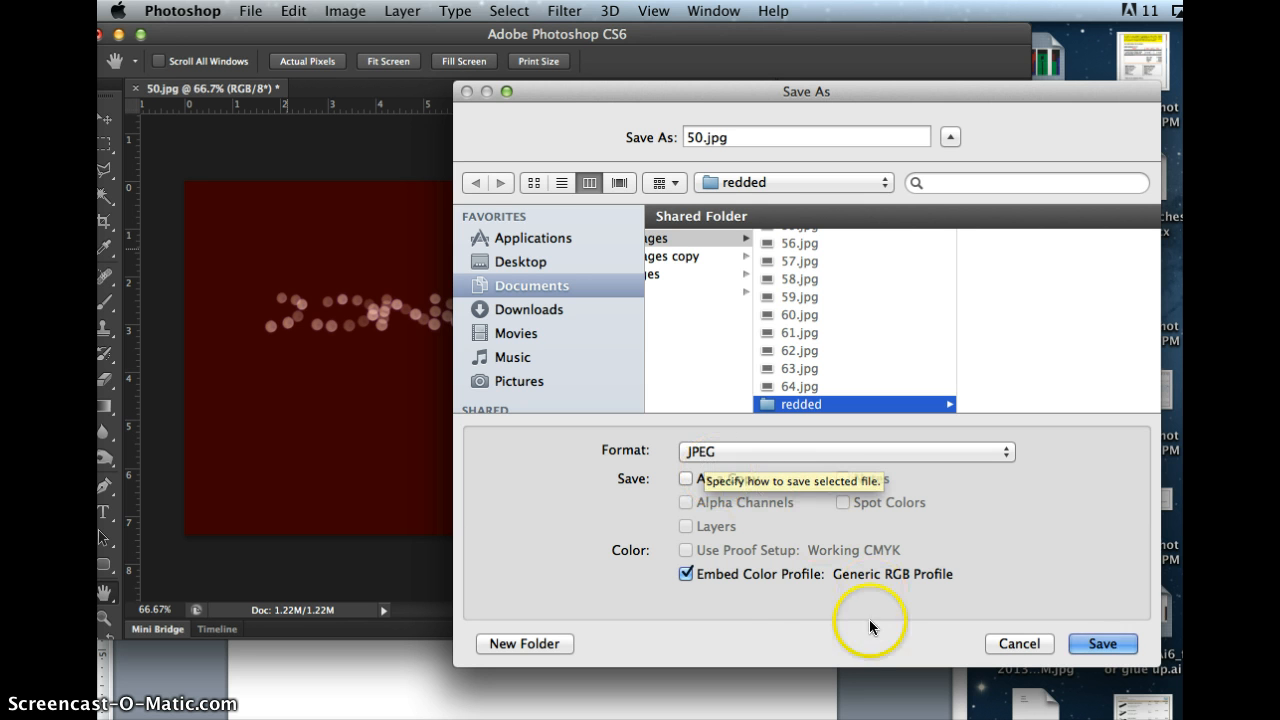
left_click(1106, 644)
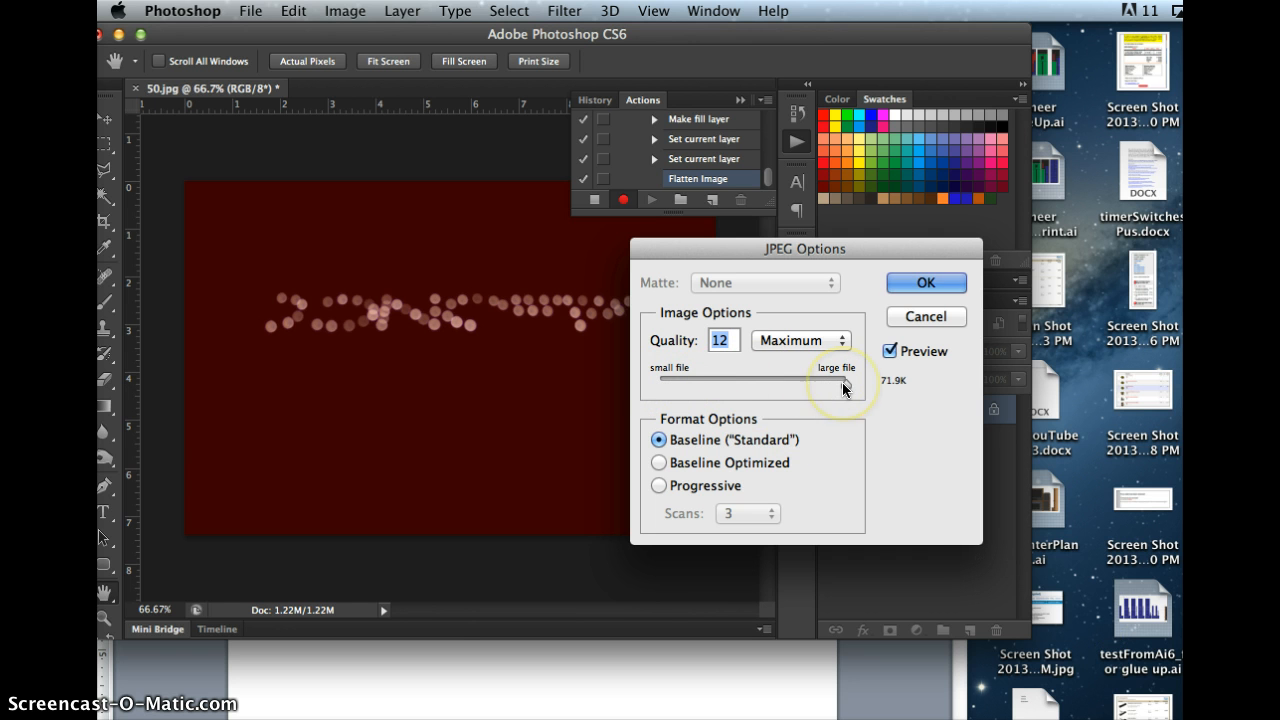
left_click(929, 284)
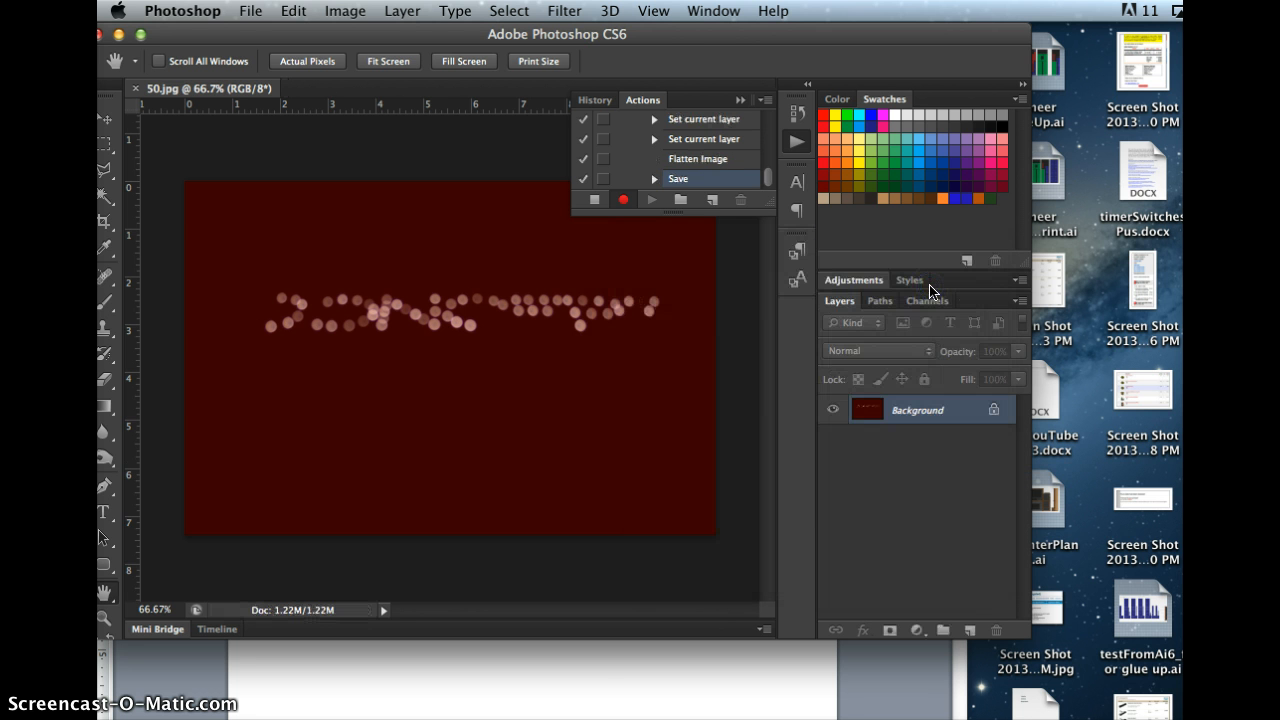
Step: Stop recording the "redded" action
left_click(594, 201)
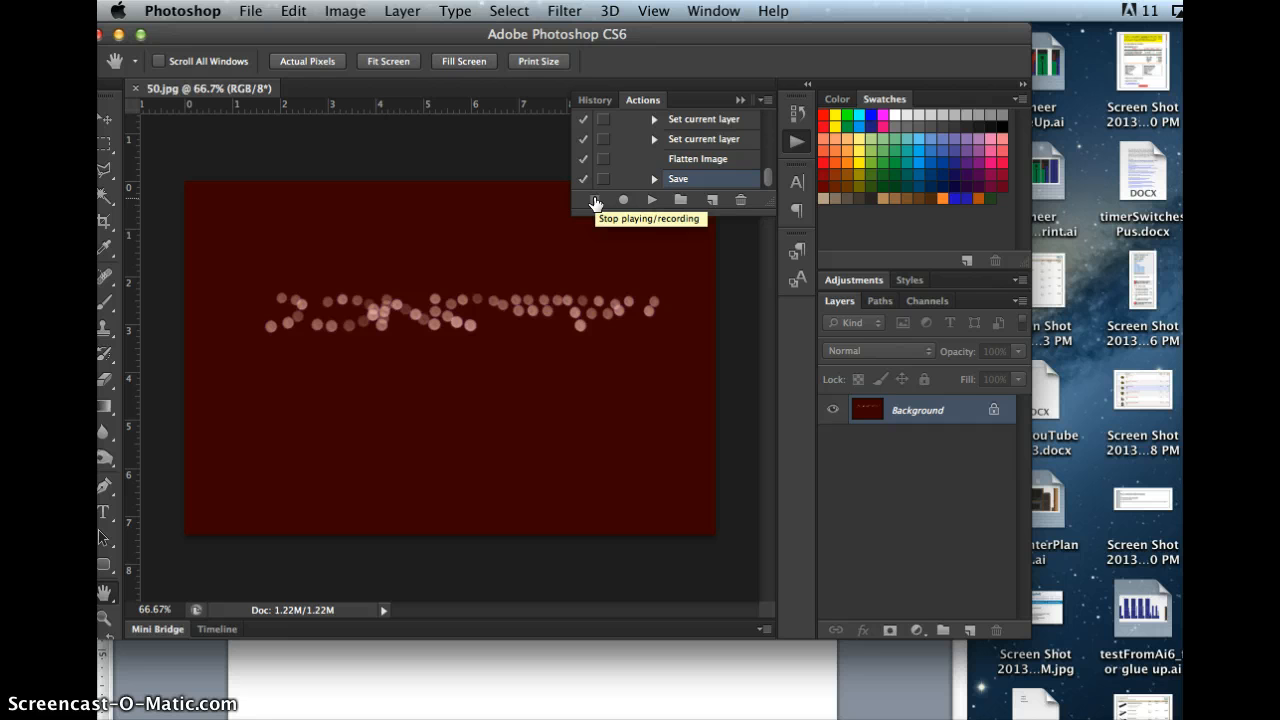
left_click(598, 204)
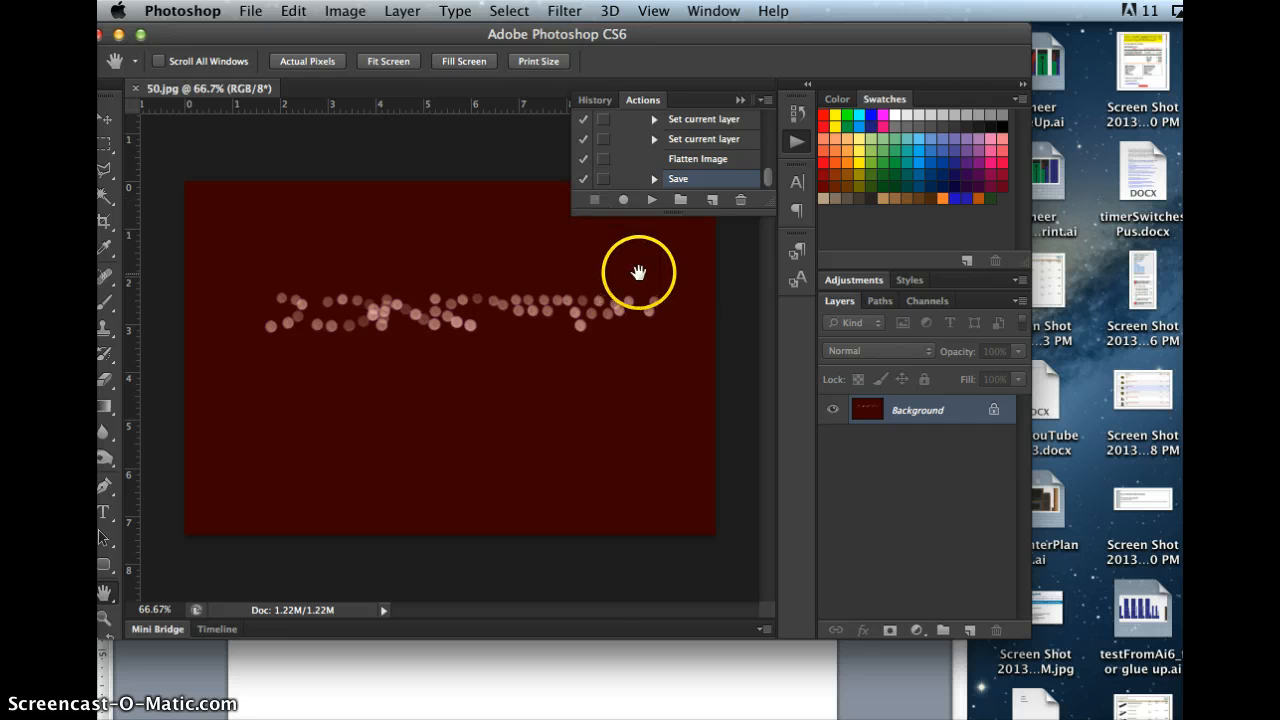
left_click(716, 254)
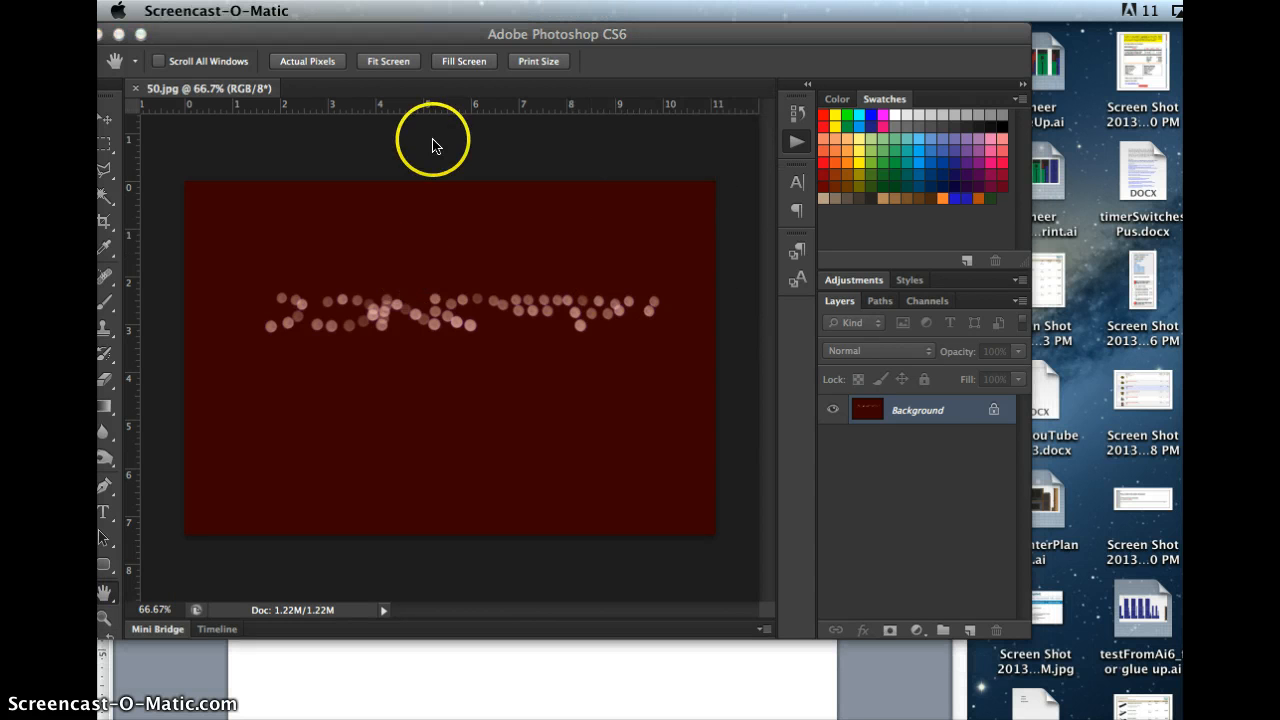
left_click(162, 32)
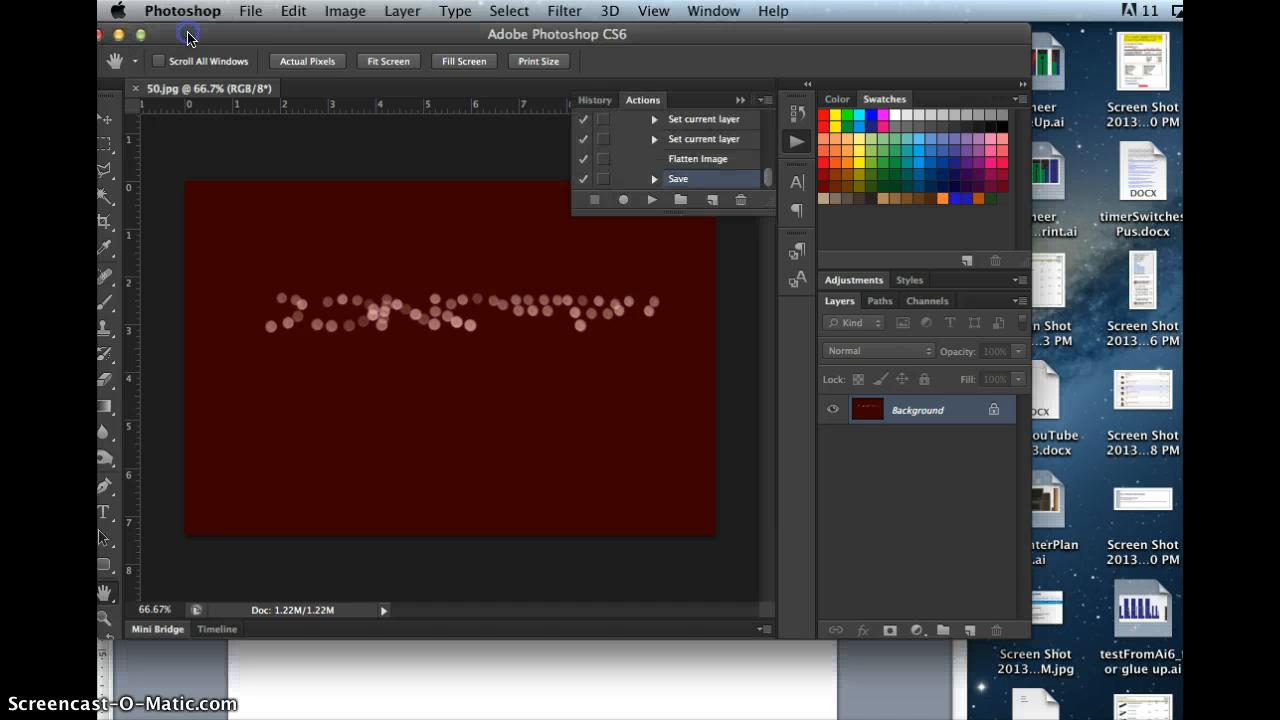
Step: Start a Batch process with the "redded" action from the Default Actions set
left_click(243, 14)
mouse_move(284, 432)
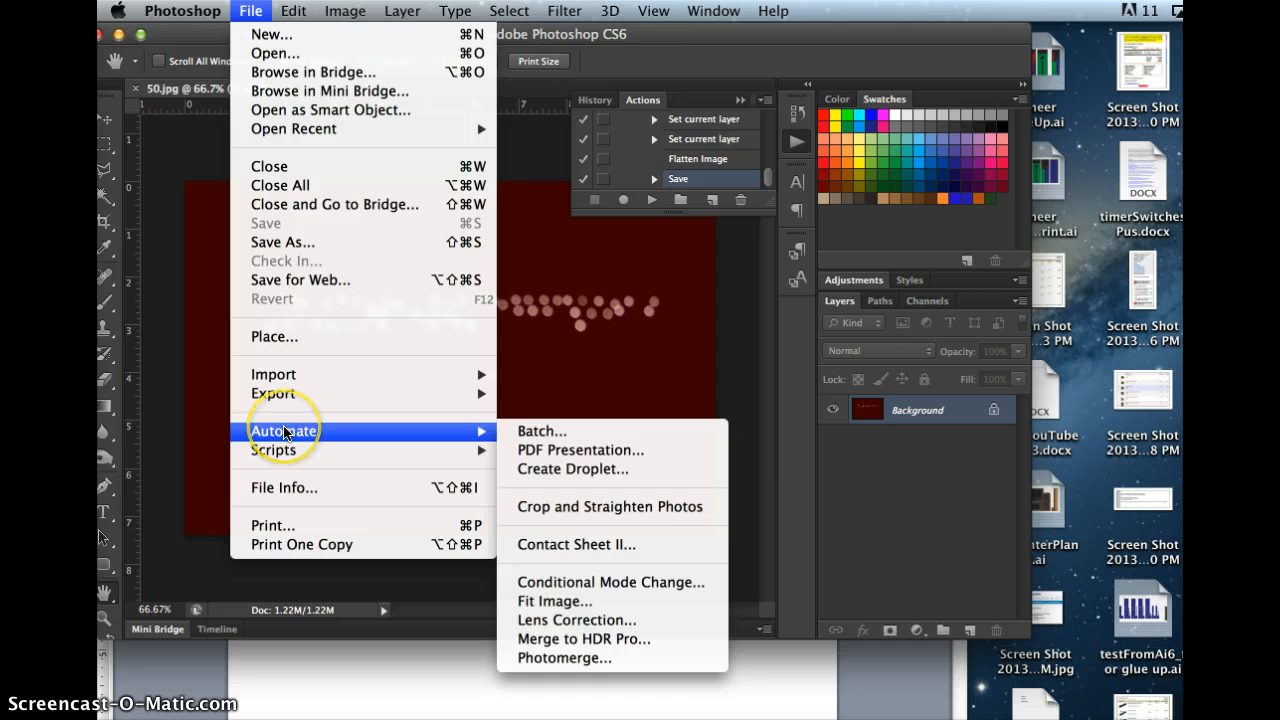
left_click(537, 431)
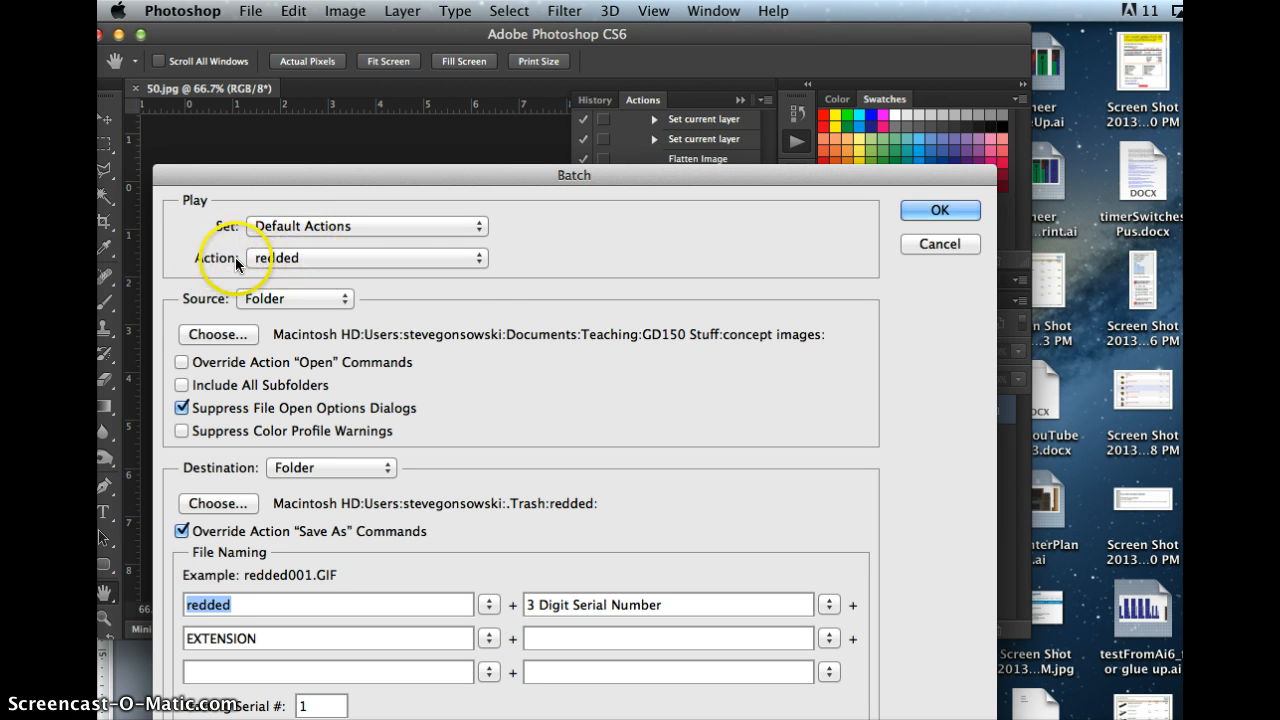
left_click(477, 258)
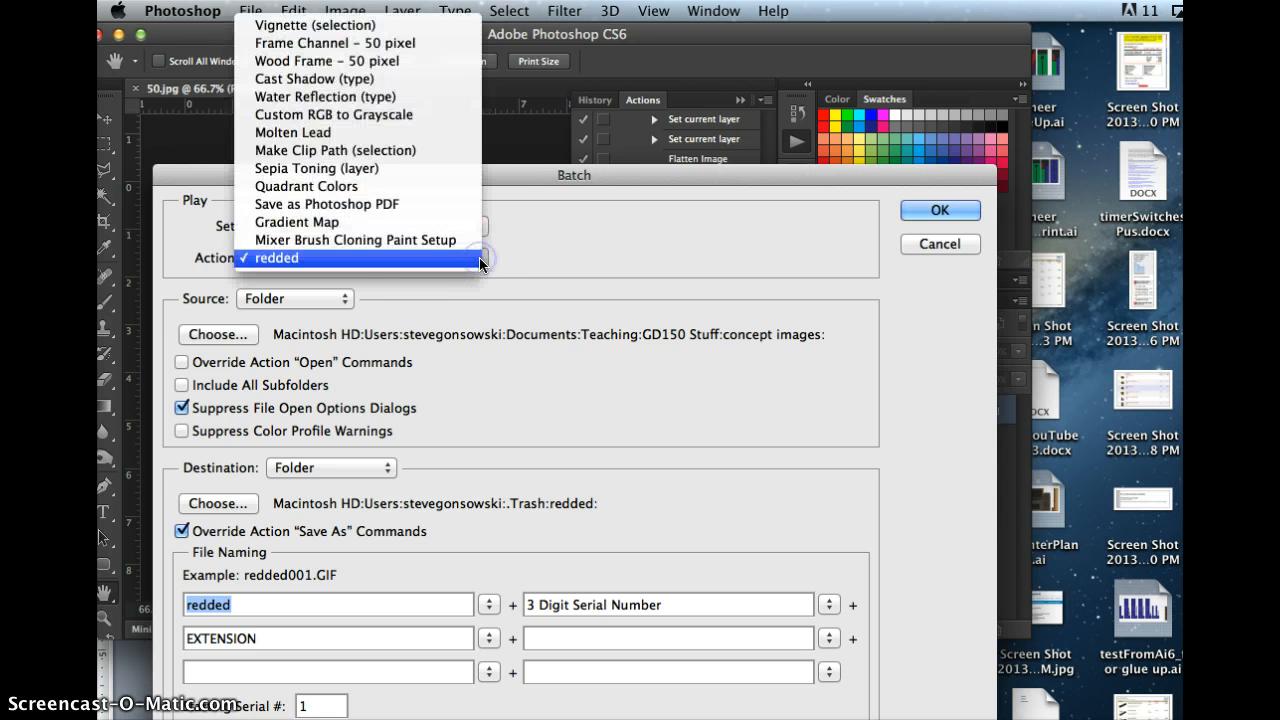
left_click(368, 258)
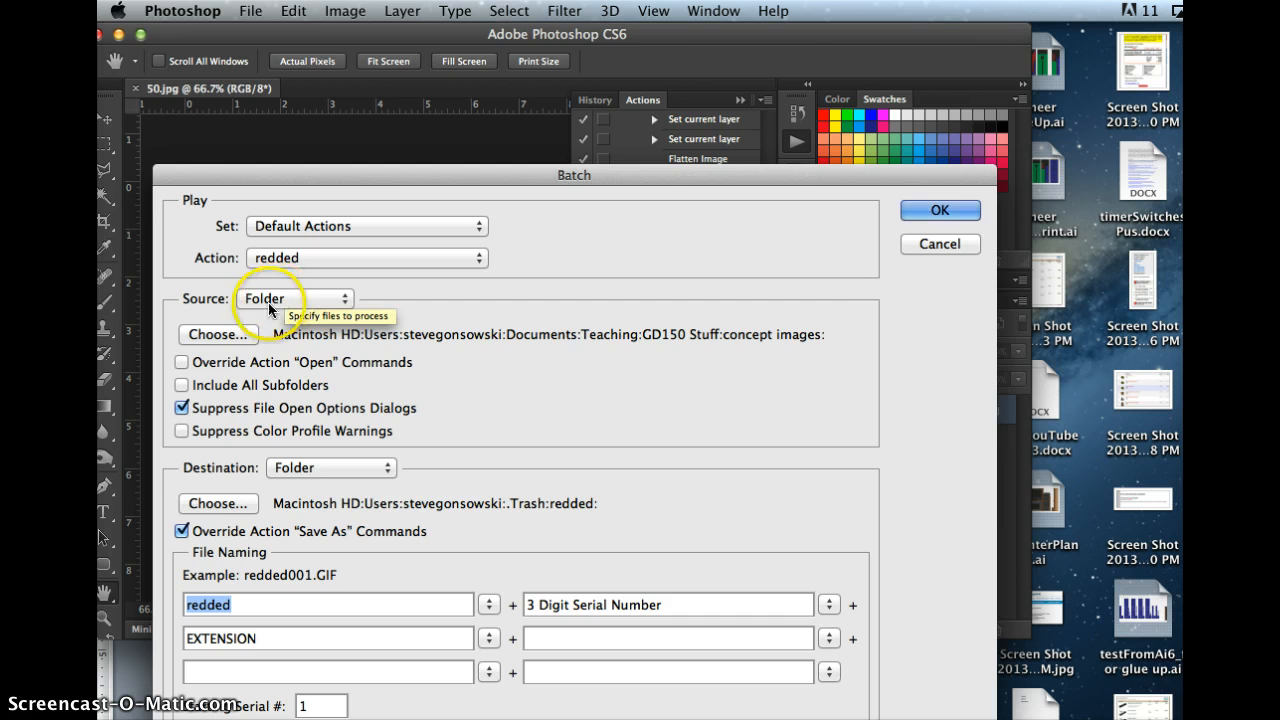
Step: Use the concept images folder in GD150 Stuff as the batch source, with Suppress File Open Options Dialogs enabled
left_click(220, 335)
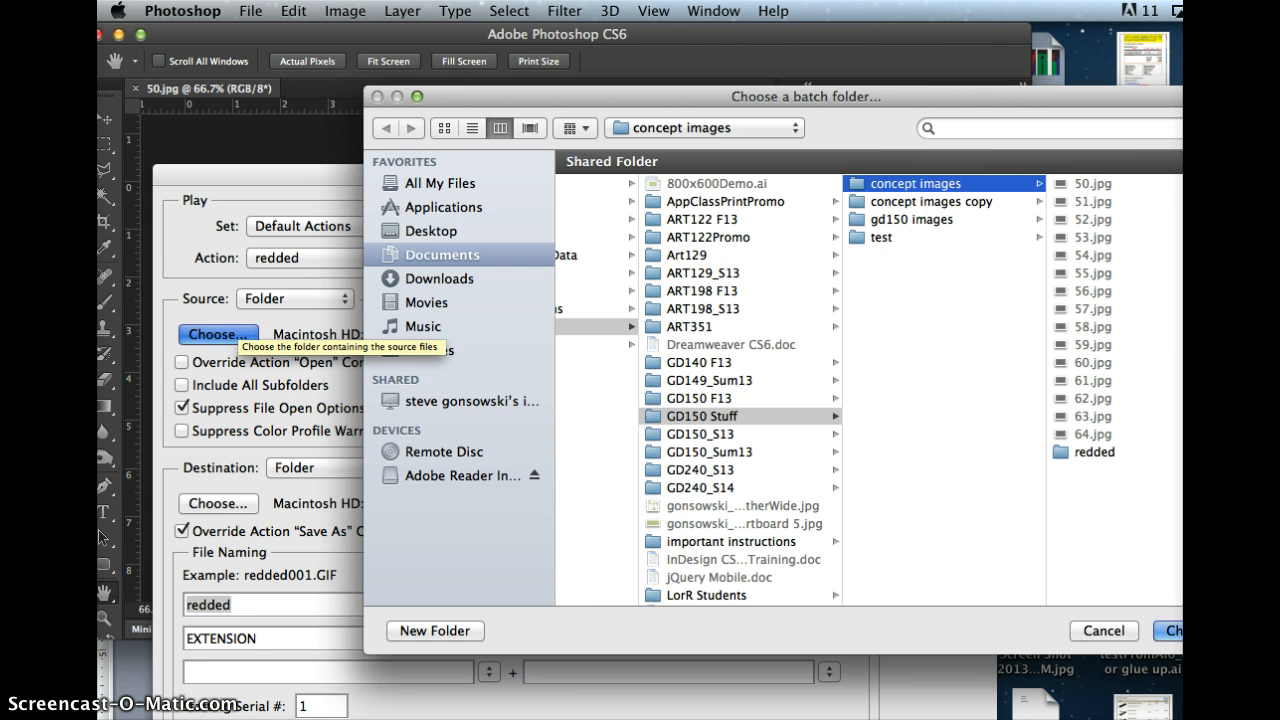
key("Return")
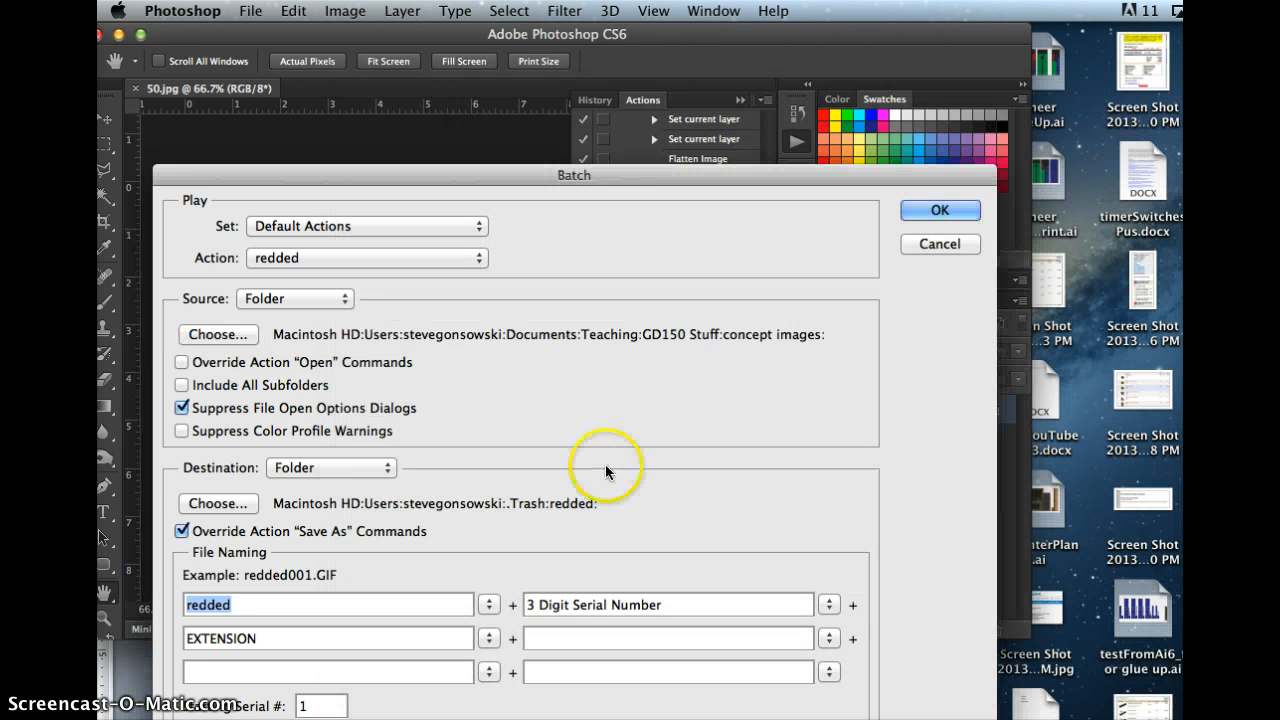
left_click(181, 409)
left_click(177, 407)
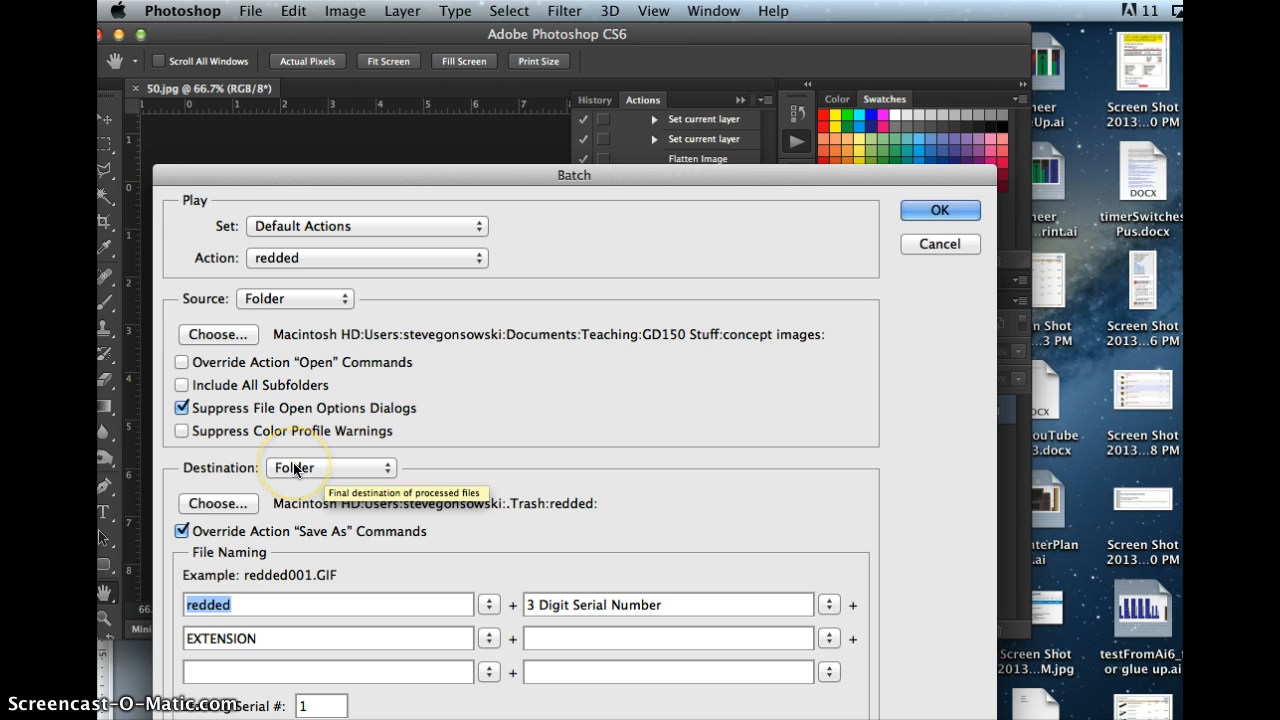
Step: Set the batch destination to the redded folder inside Documents > Teaching > GD150 Stuff > concept images
left_click(218, 503)
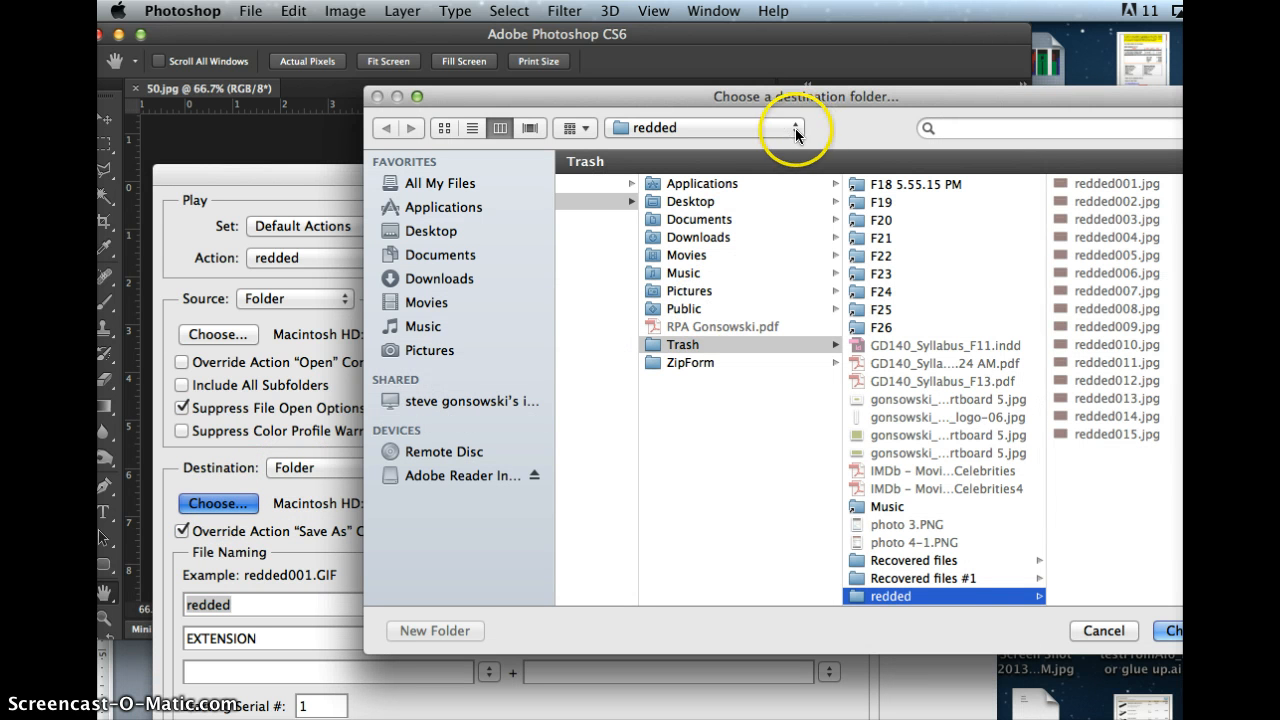
left_click(438, 252)
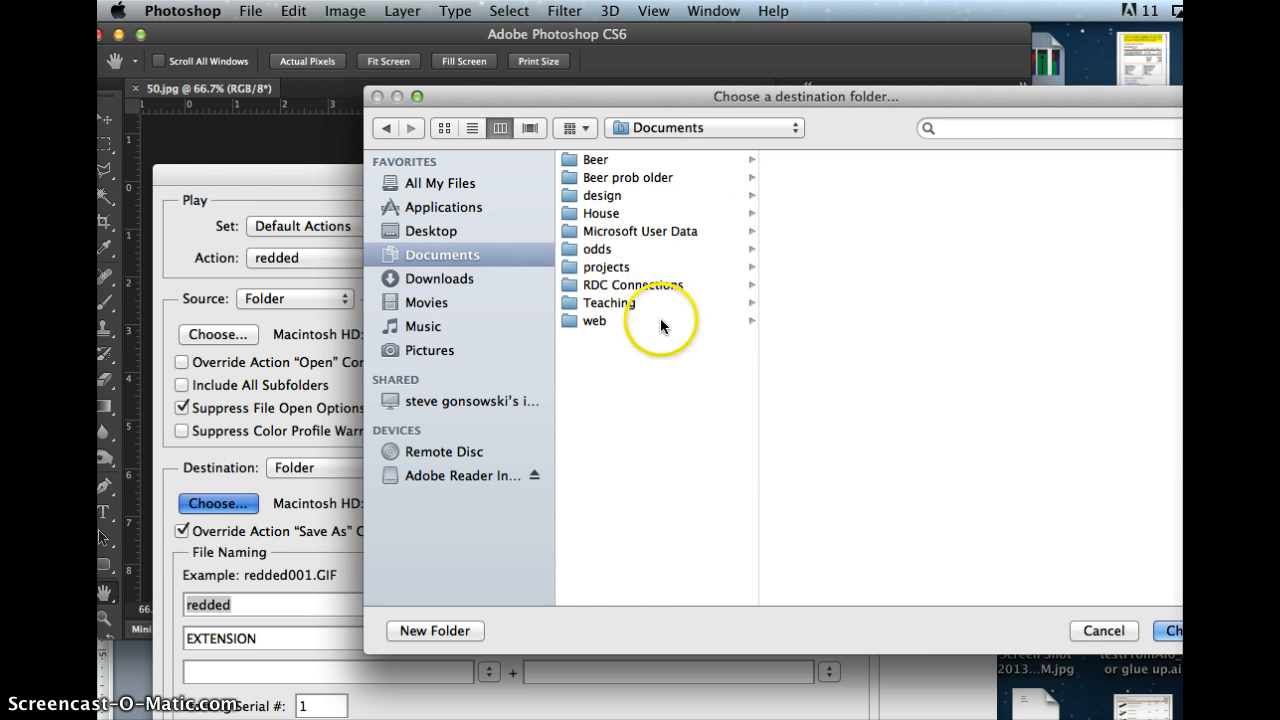
left_click(600, 303)
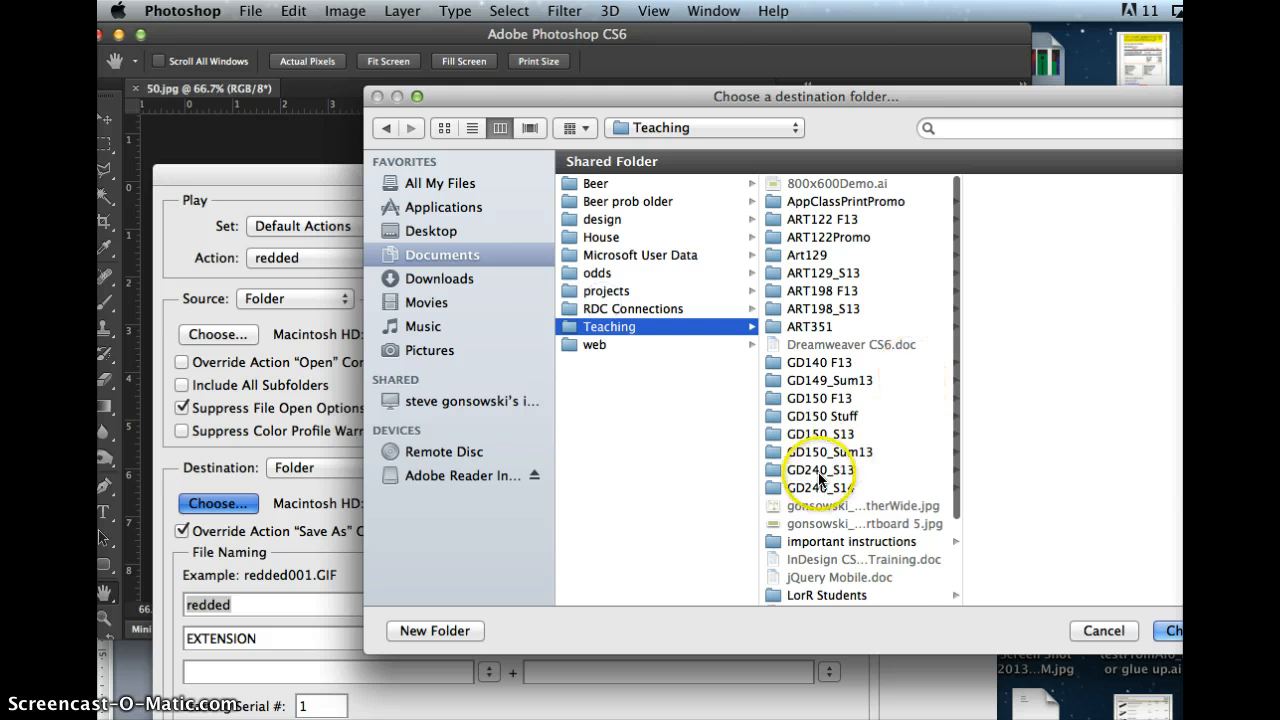
scroll(840, 470, "down", 3)
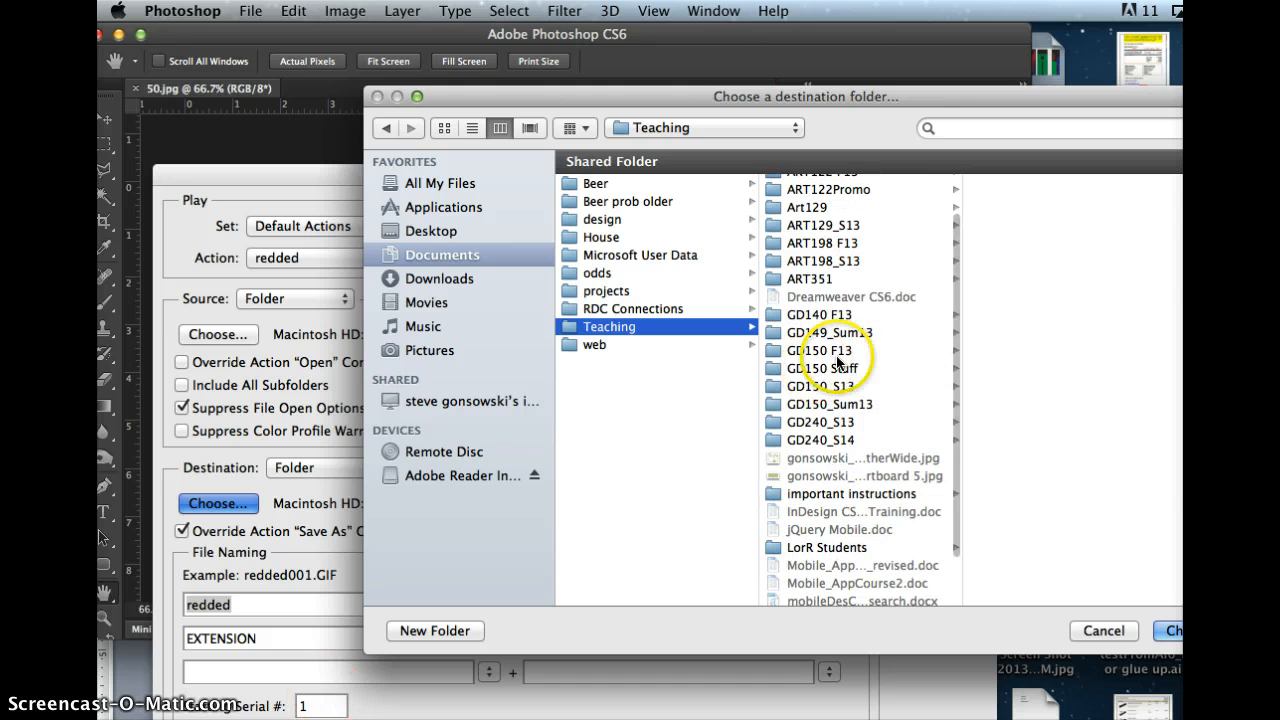
scroll(840, 365, "down", 3)
scroll(838, 363, "up", 6)
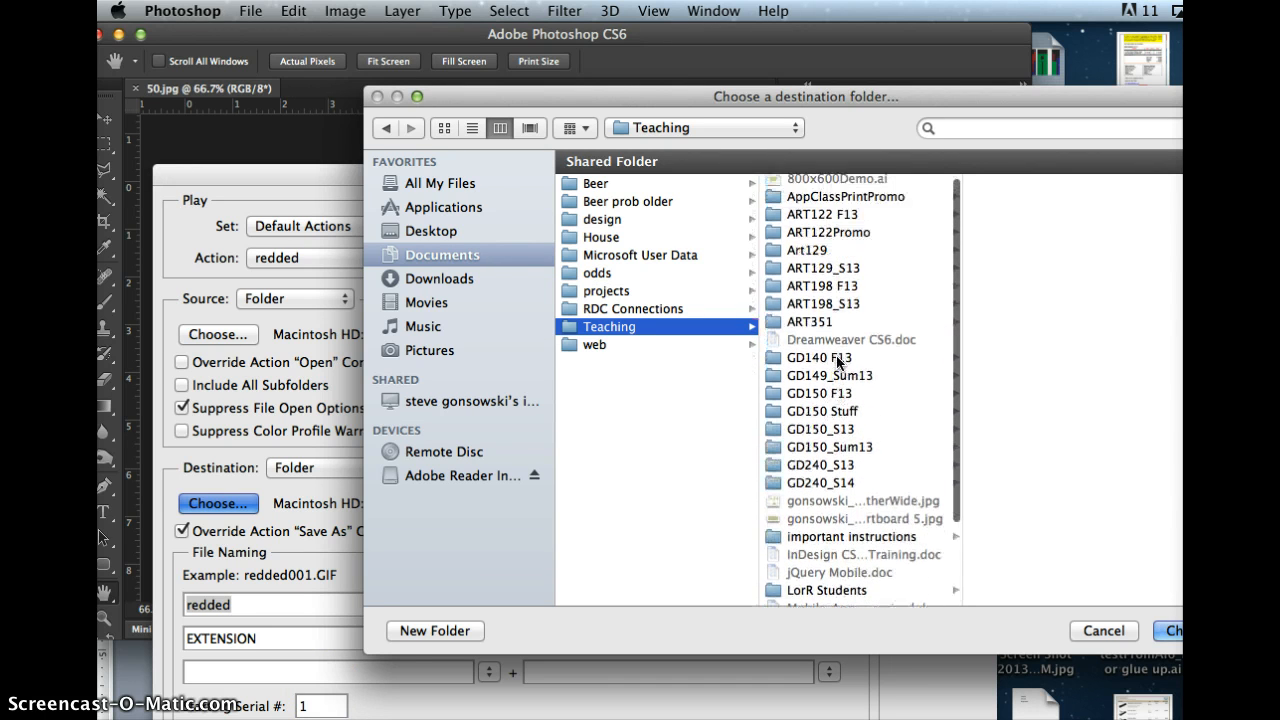
left_click(830, 416)
left_click(1050, 185)
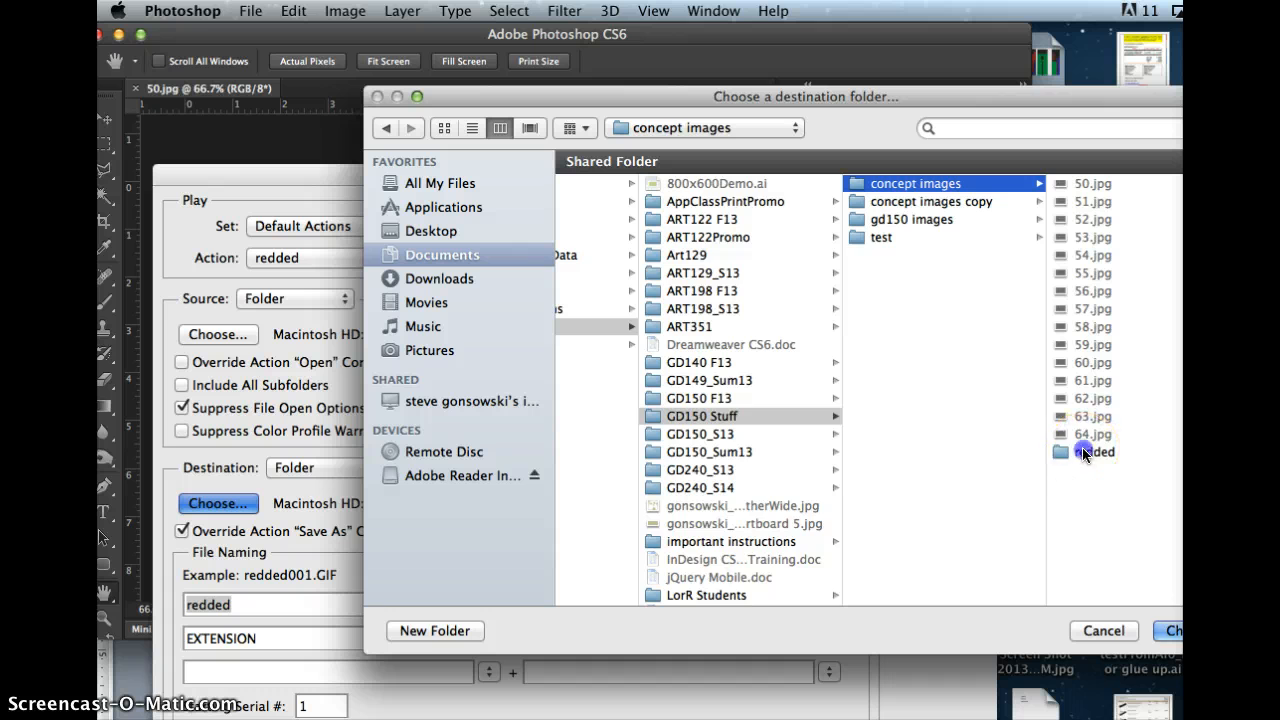
left_click(1083, 452)
left_click(1175, 633)
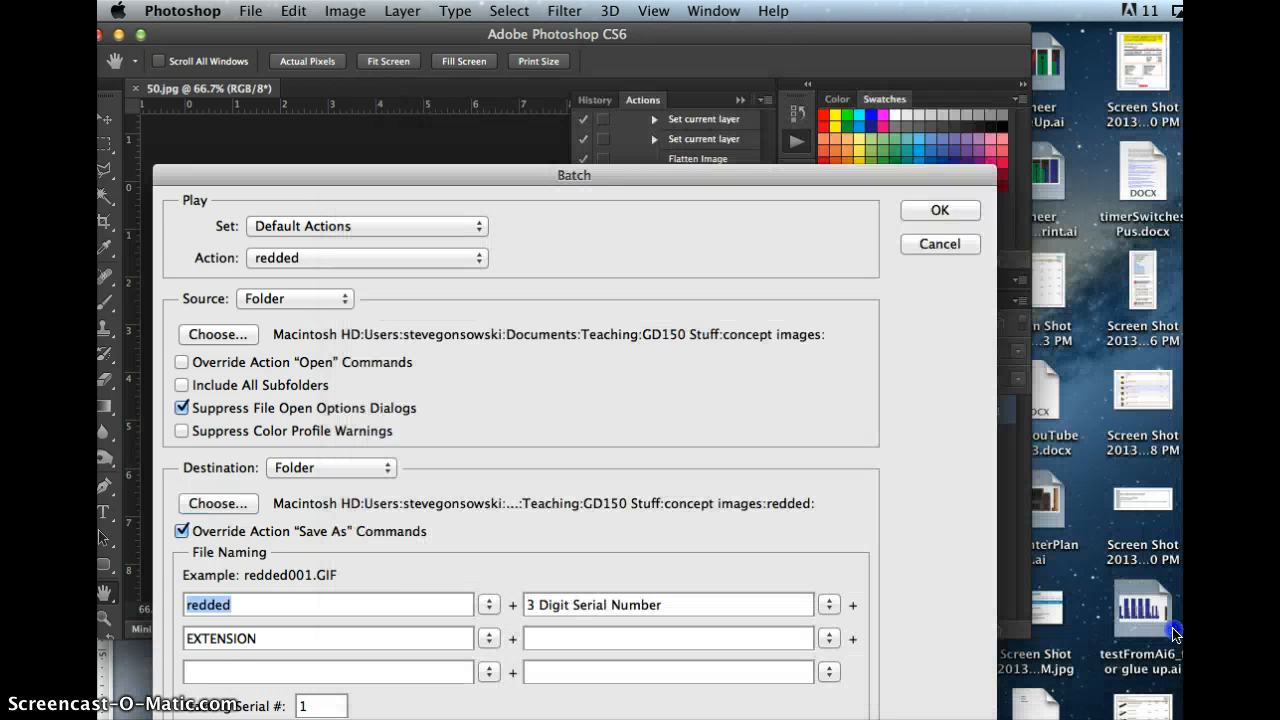
Step: Enable Override Action "Save As" Commands for the batch destination and acknowledge its notice
left_click(182, 531)
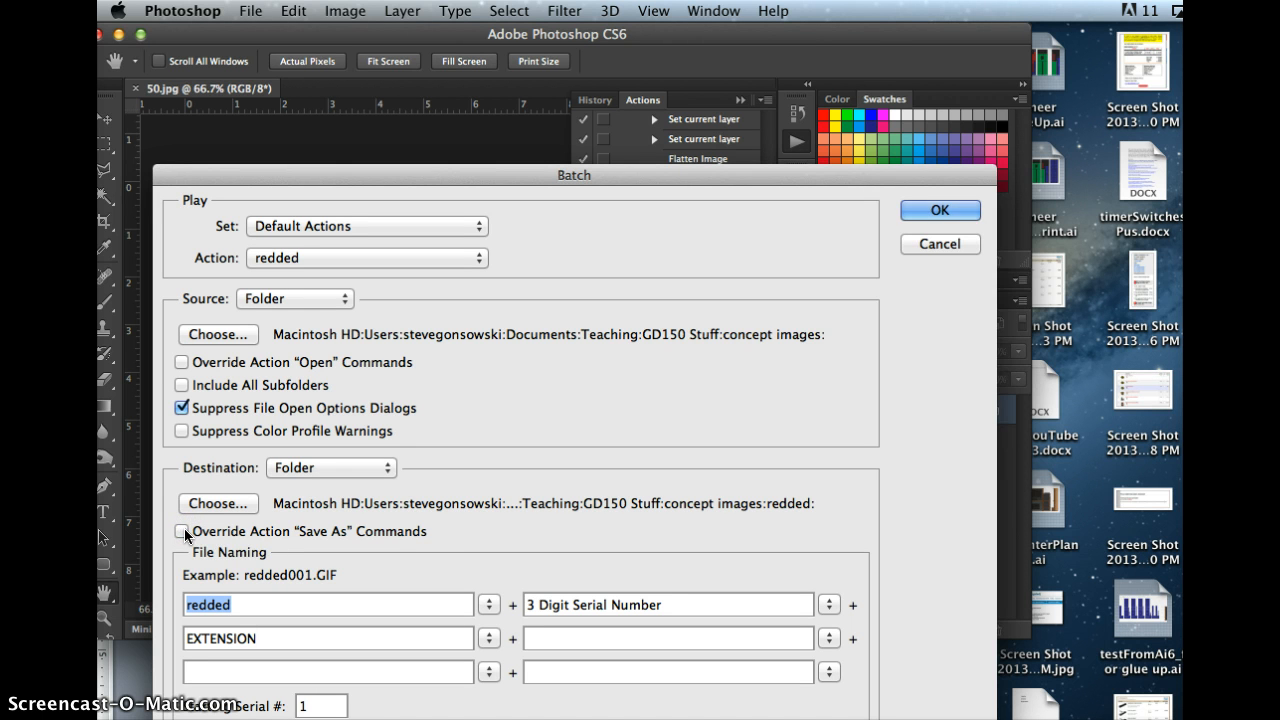
left_click(182, 531)
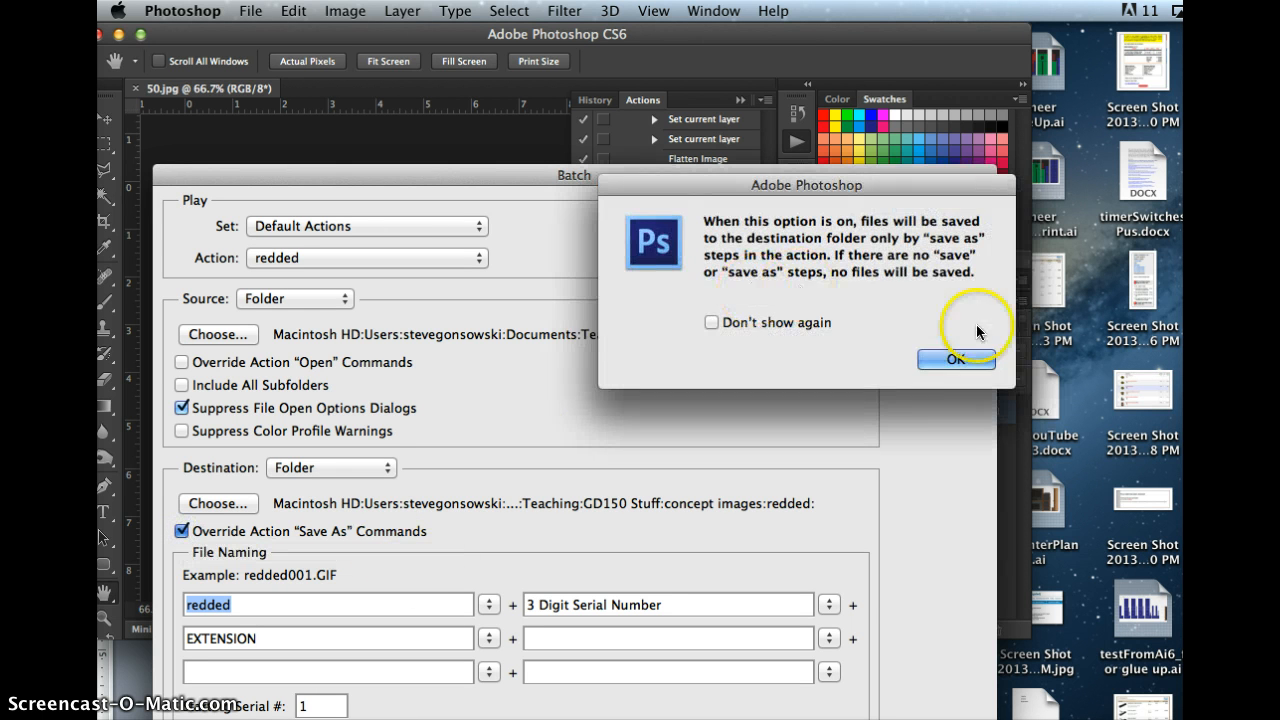
left_click(956, 358)
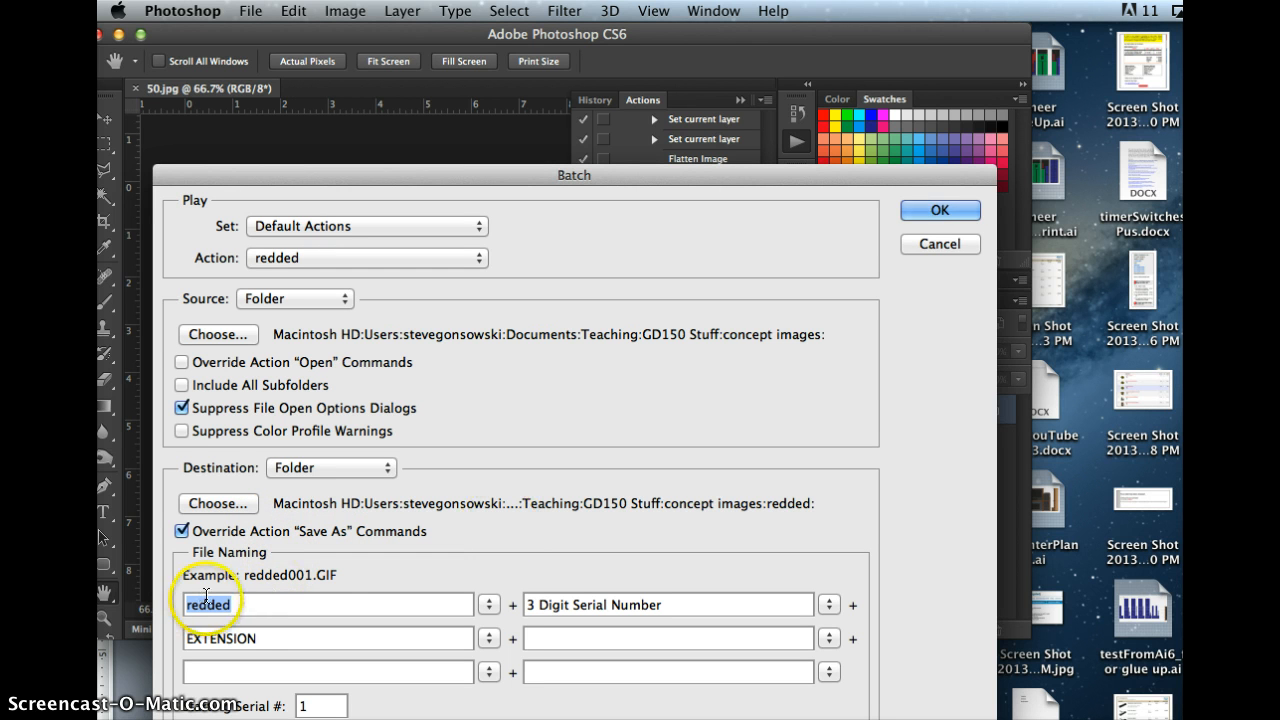
Step: Set the batch file naming to "redded" plus 3 Digit Serial Number plus EXTENSION
left_click_drag(242, 608, 119, 608)
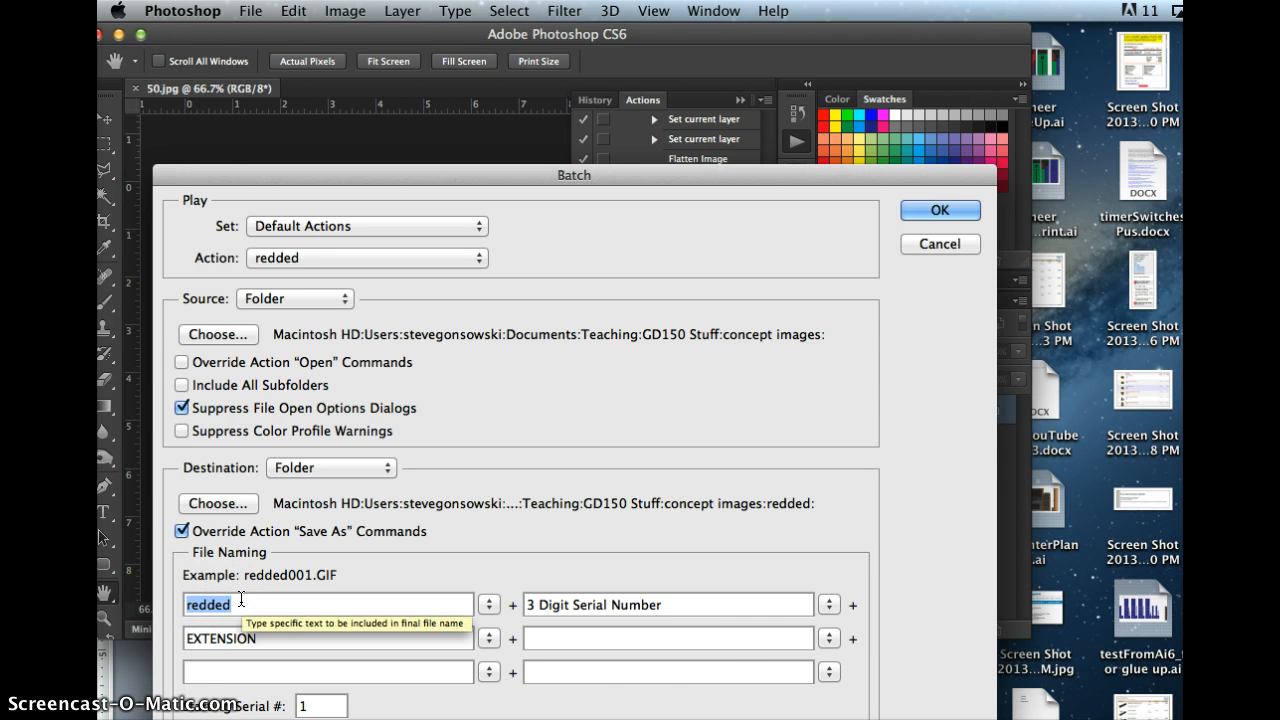
left_click(830, 604)
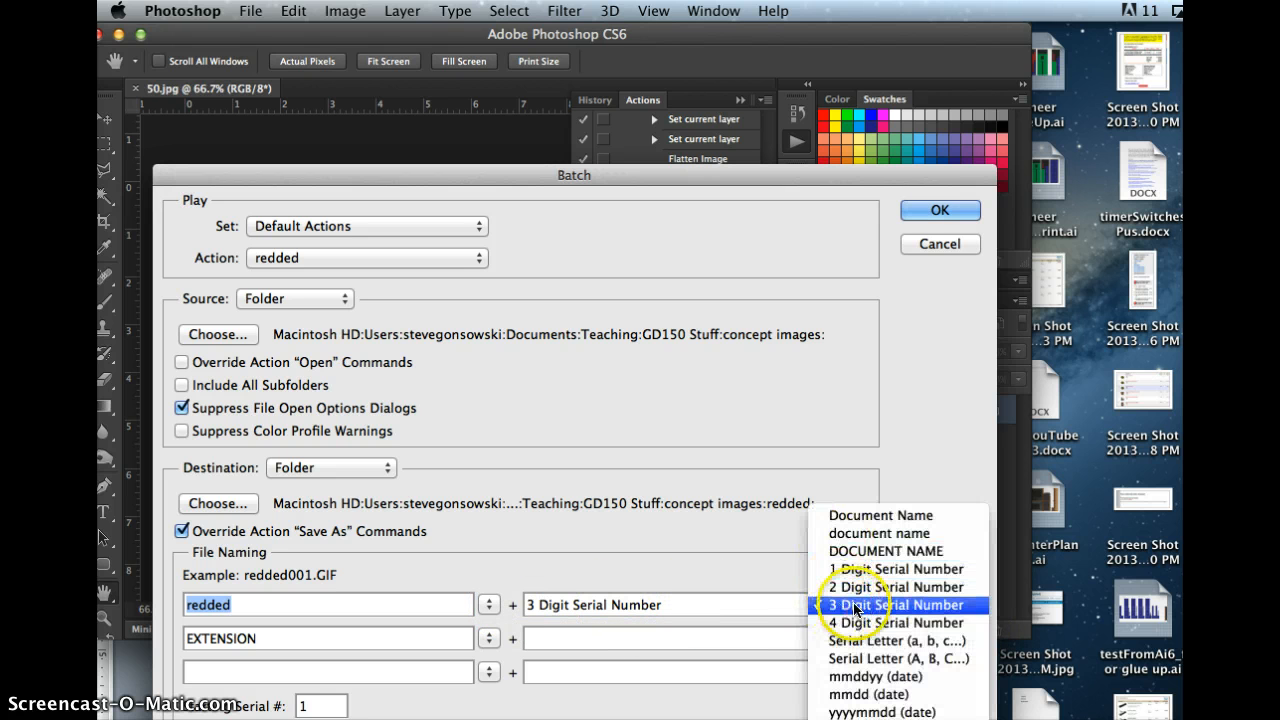
left_click(687, 600)
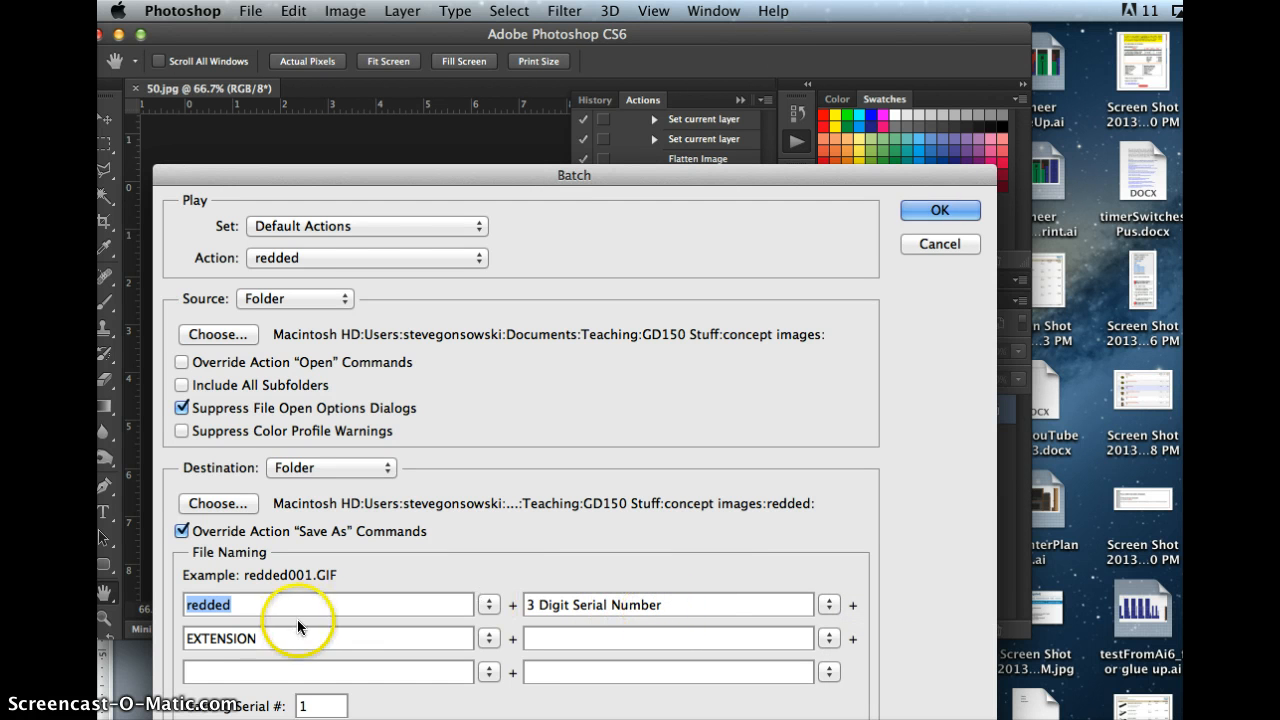
left_click(488, 640)
left_click(502, 640)
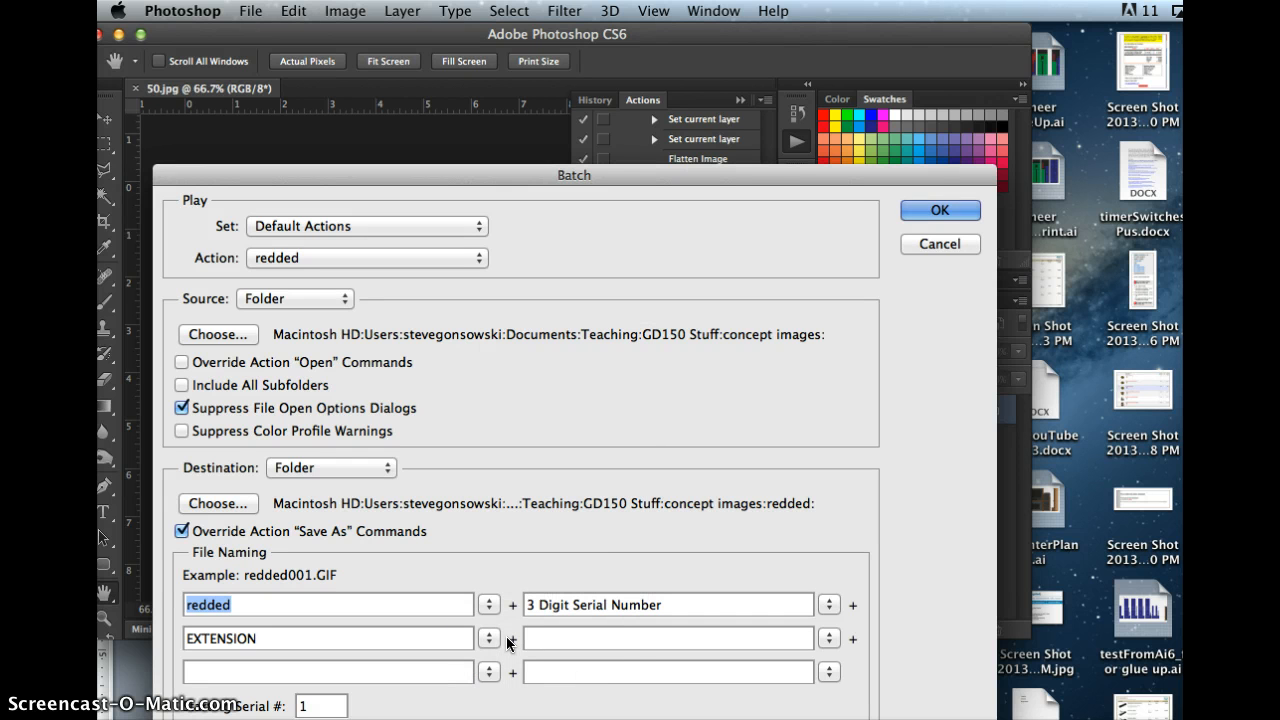
left_click(650, 555)
Step: Run the batch on the concept images with Starting Serial # 1 and Stop for Errors
left_click_drag(751, 175, 790, 18)
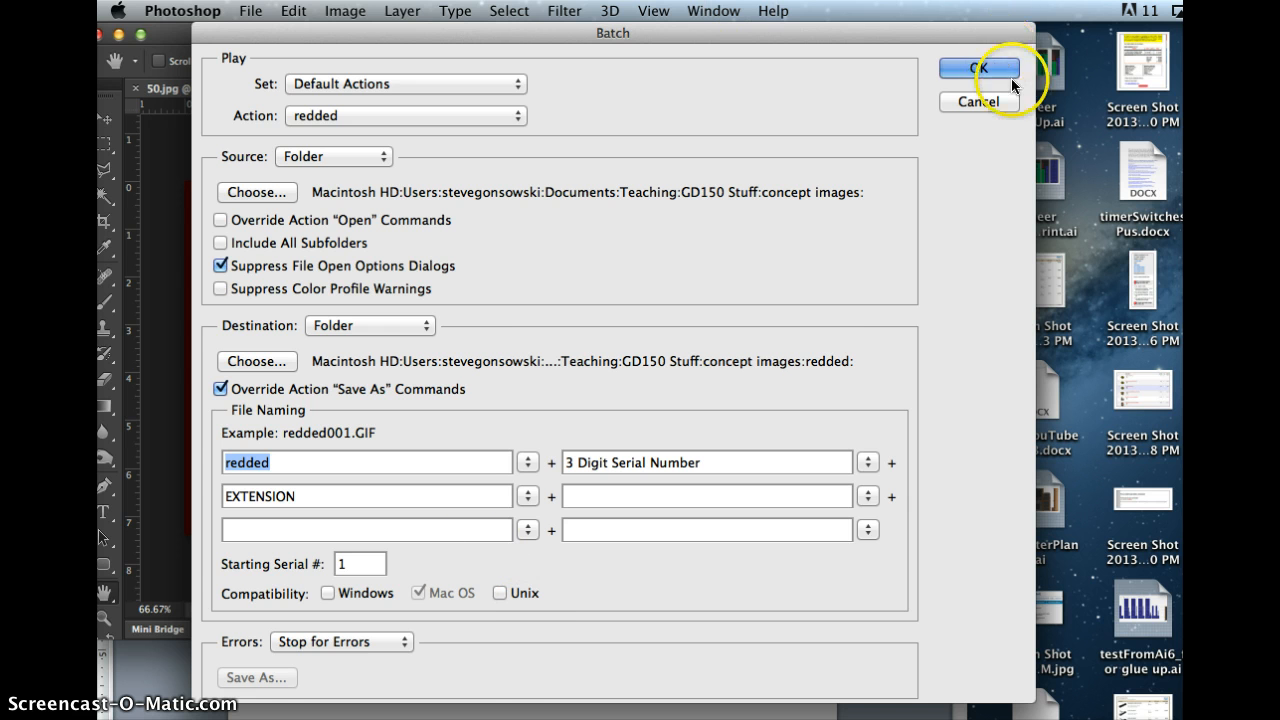
left_click(978, 68)
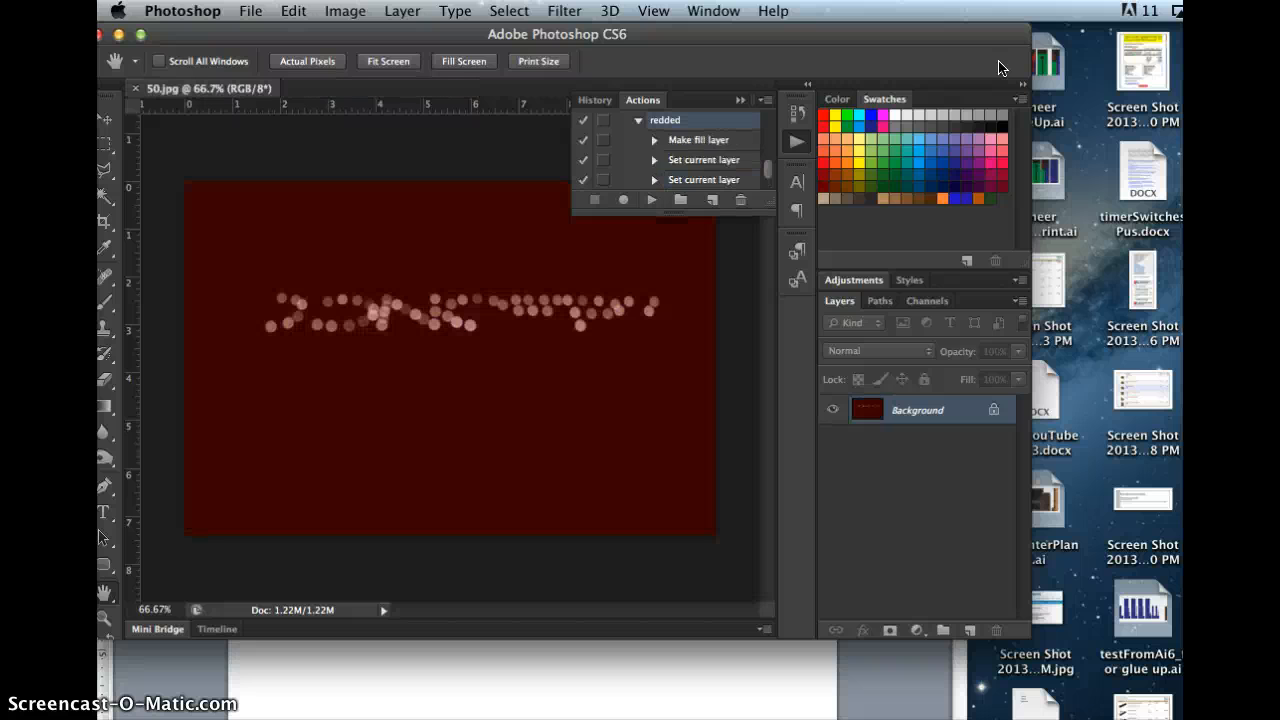
Step: Minimise Photoshop and switch to Finder to check the processed files in the redded folder of concept images
left_click(118, 37)
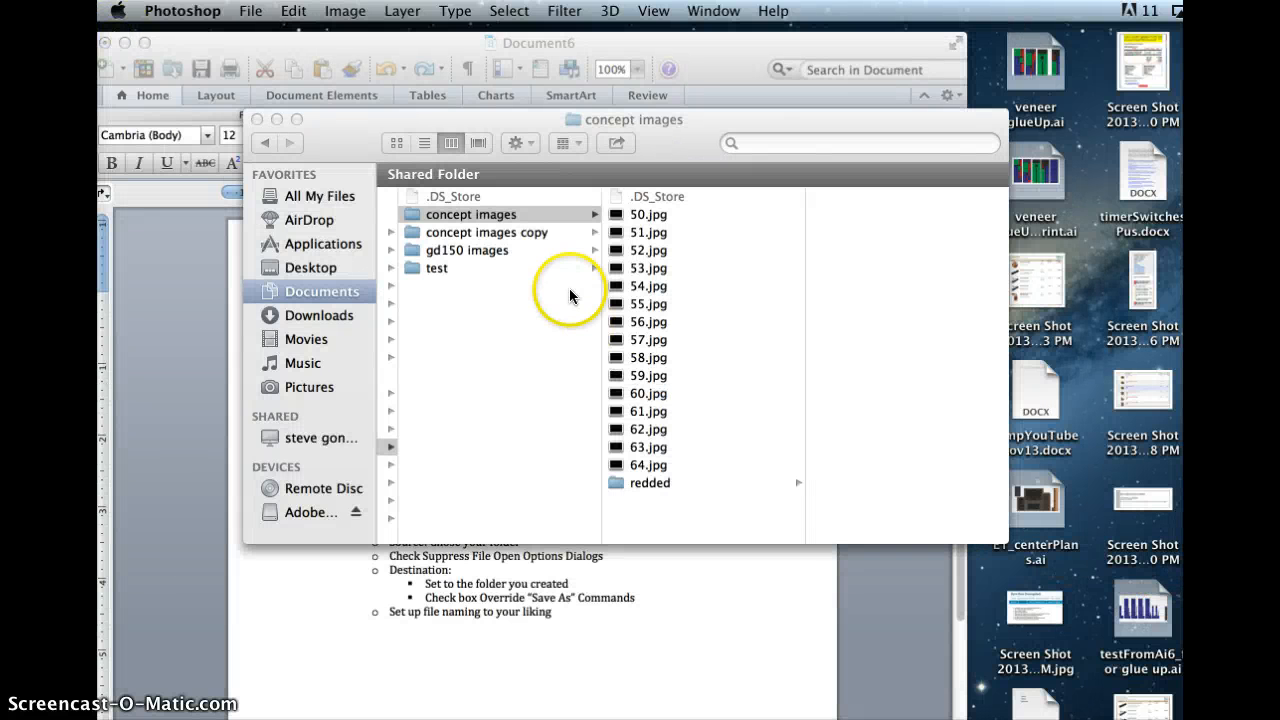
left_click(647, 486)
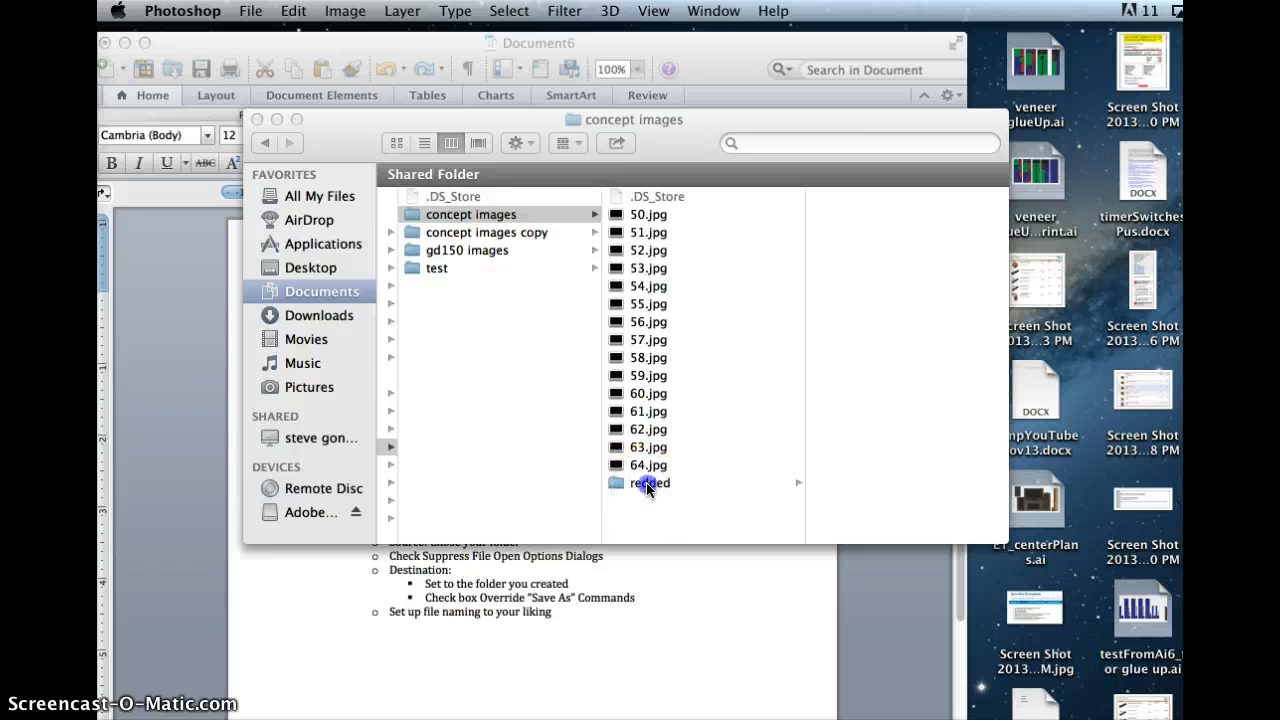
left_click(647, 486)
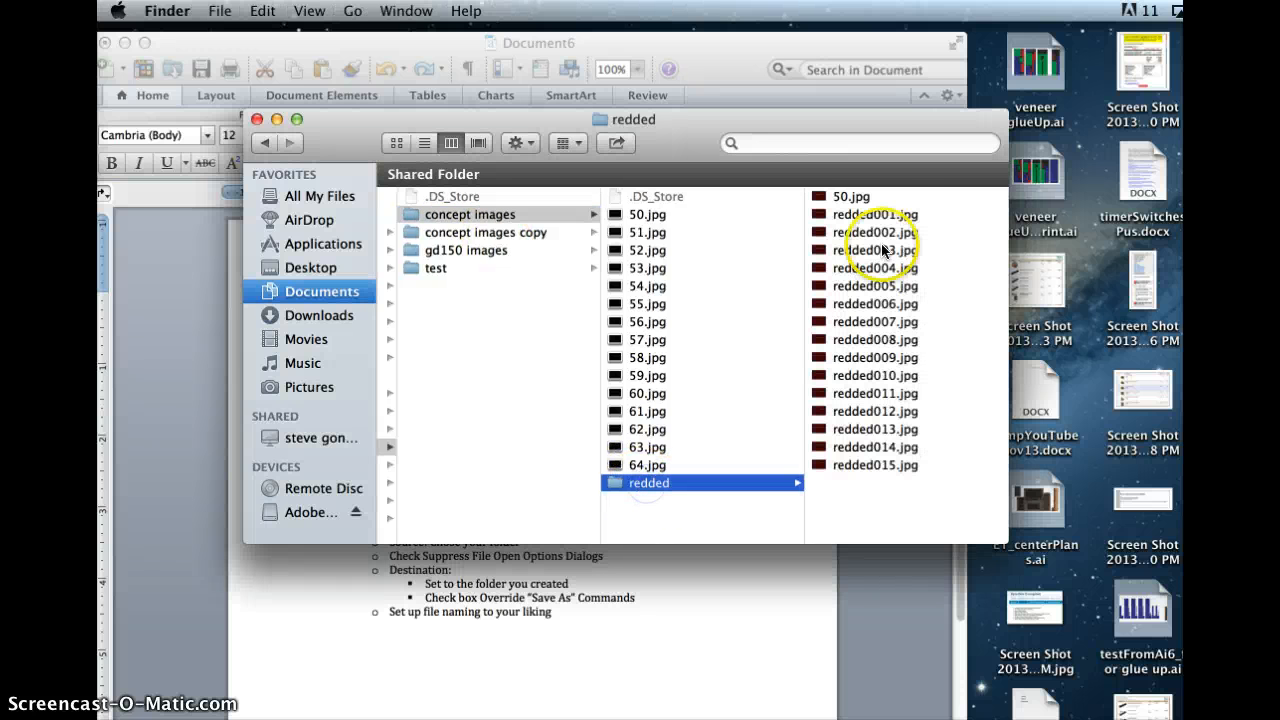